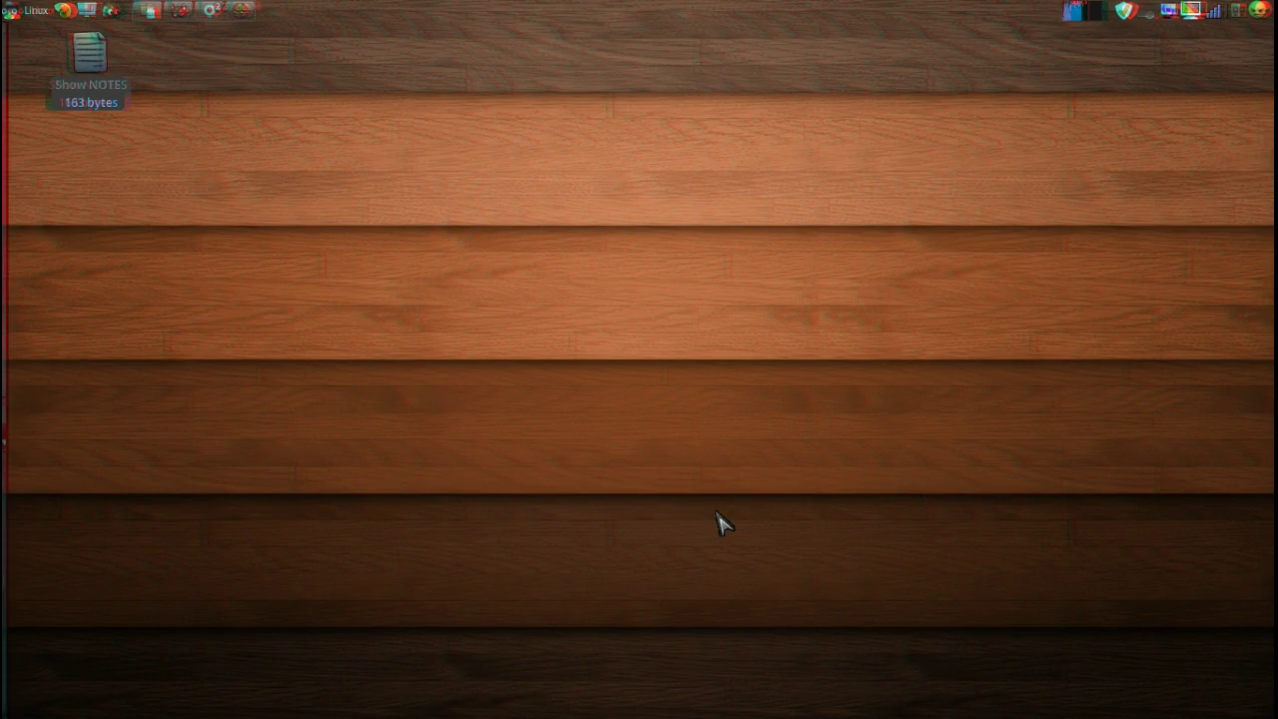
# Bring the Show NOTES document to the front in the workspace with the open windows and turn off the anaglyph 3D effect
pyautogui.hotkey('ctrl', 'alt', 'Left')
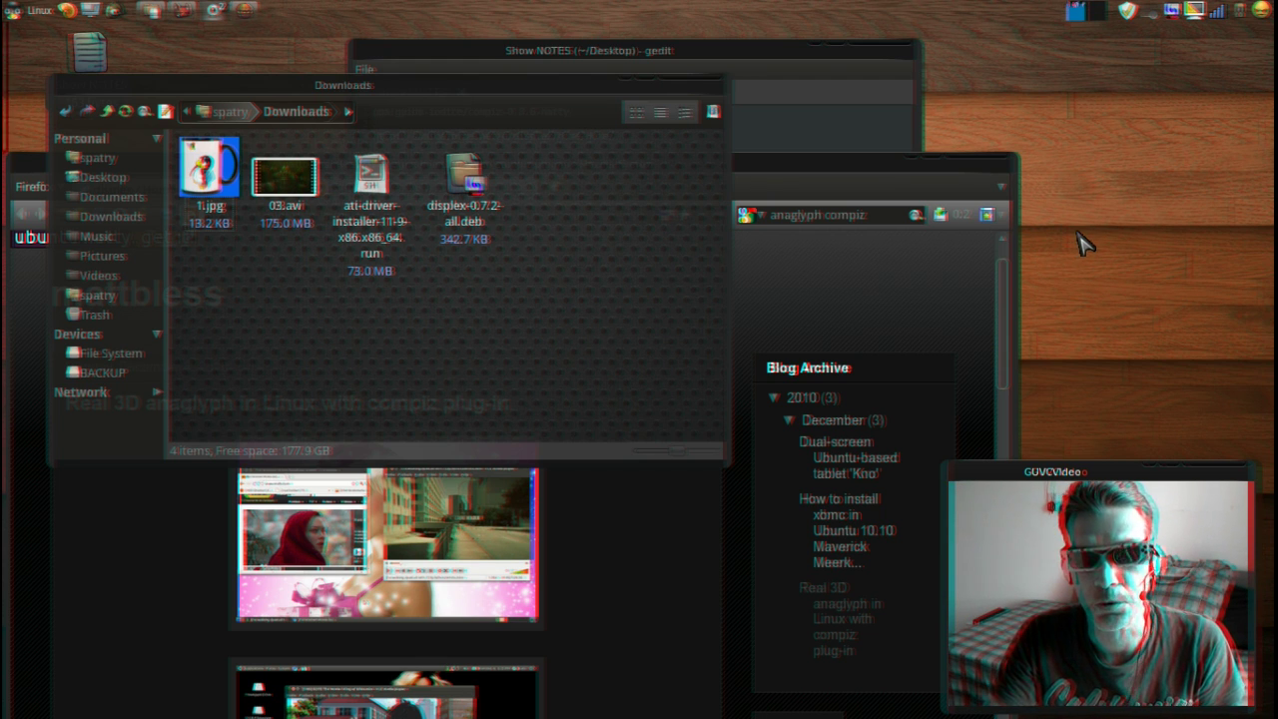
pyautogui.click(835, 80)
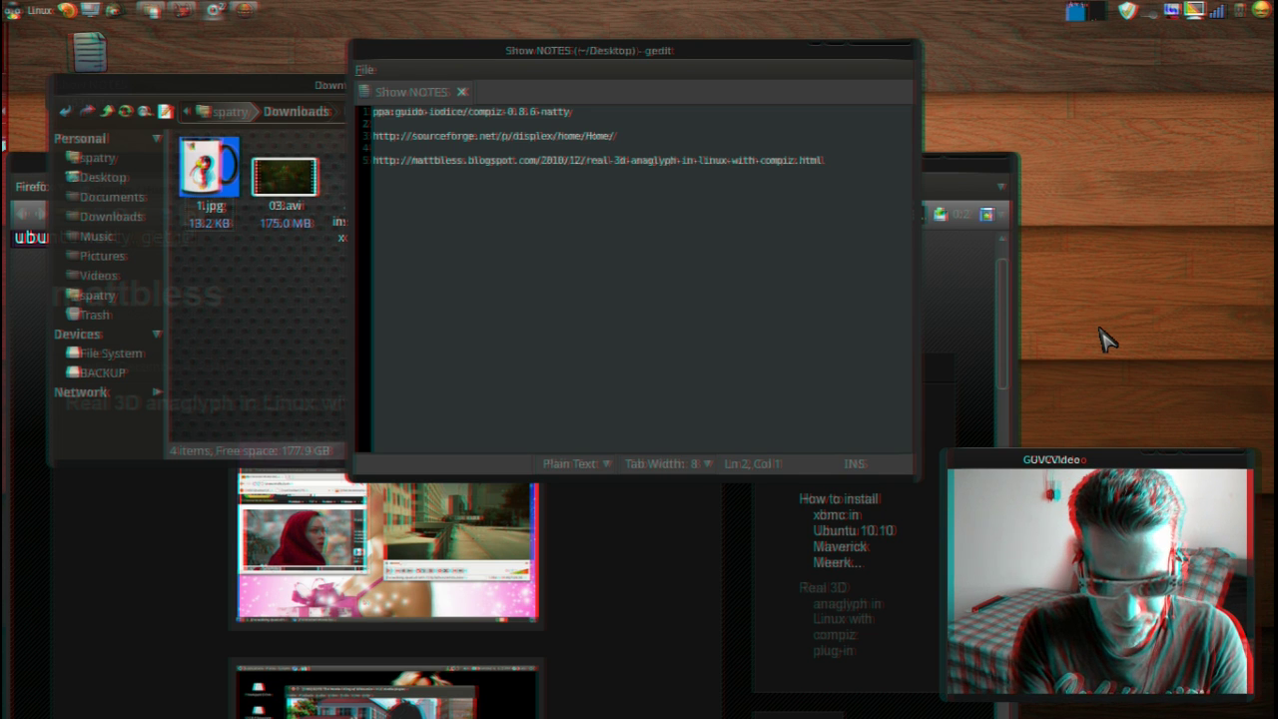
pyautogui.press('super+shift+a')
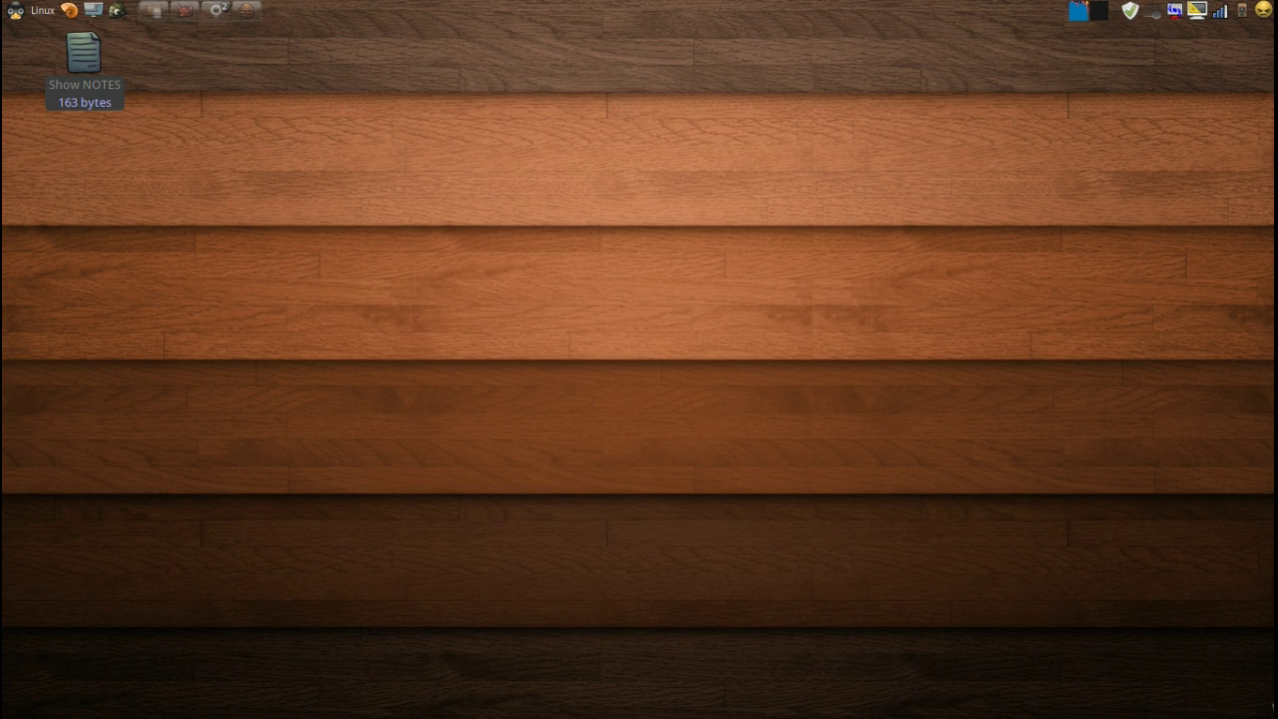
pyautogui.hotkey('ctrl', 'alt', 'd')
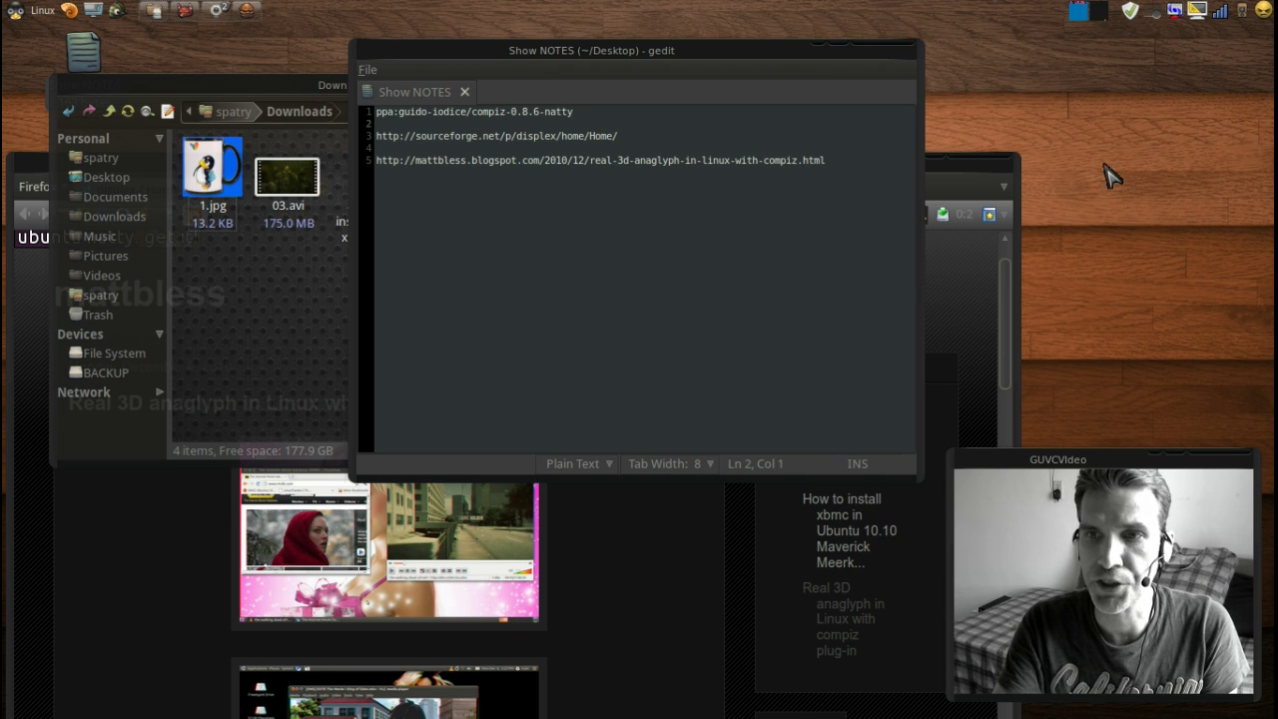
# Pick the Firefox window from the overview of all open windows and move it slightly higher on the desktop
pyautogui.moveTo(1274, 4)
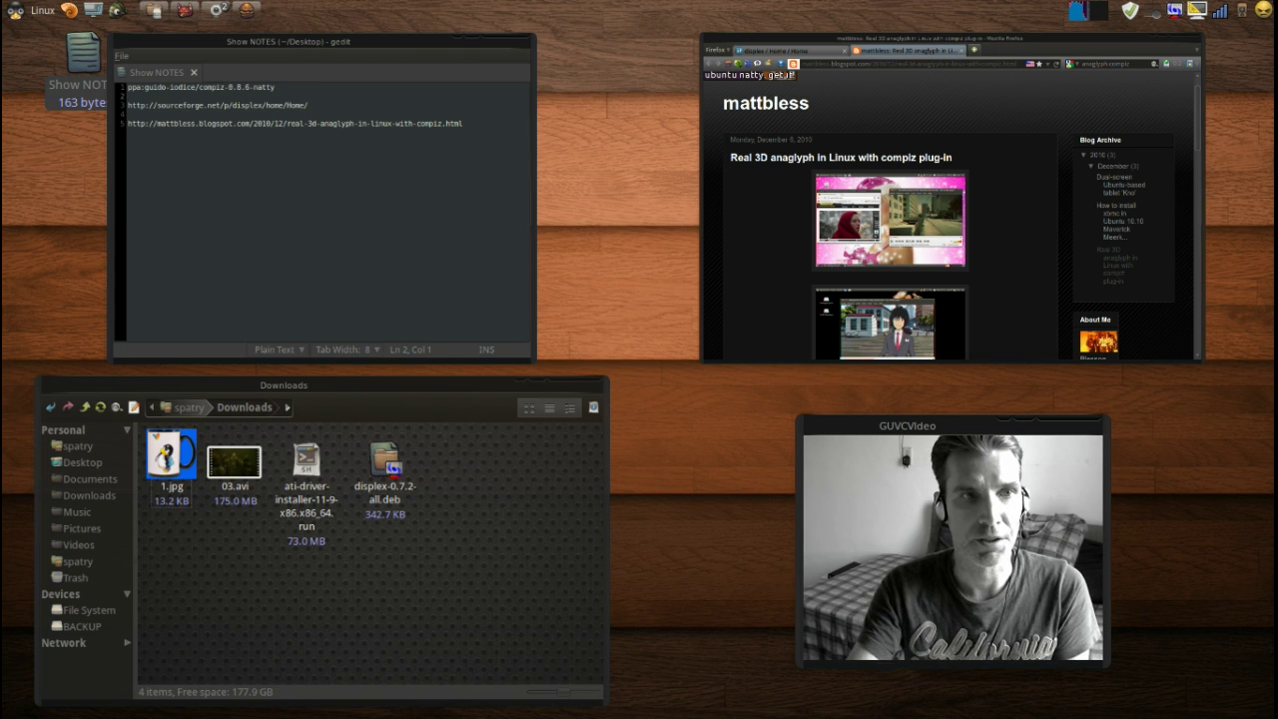
pyautogui.click(936, 130)
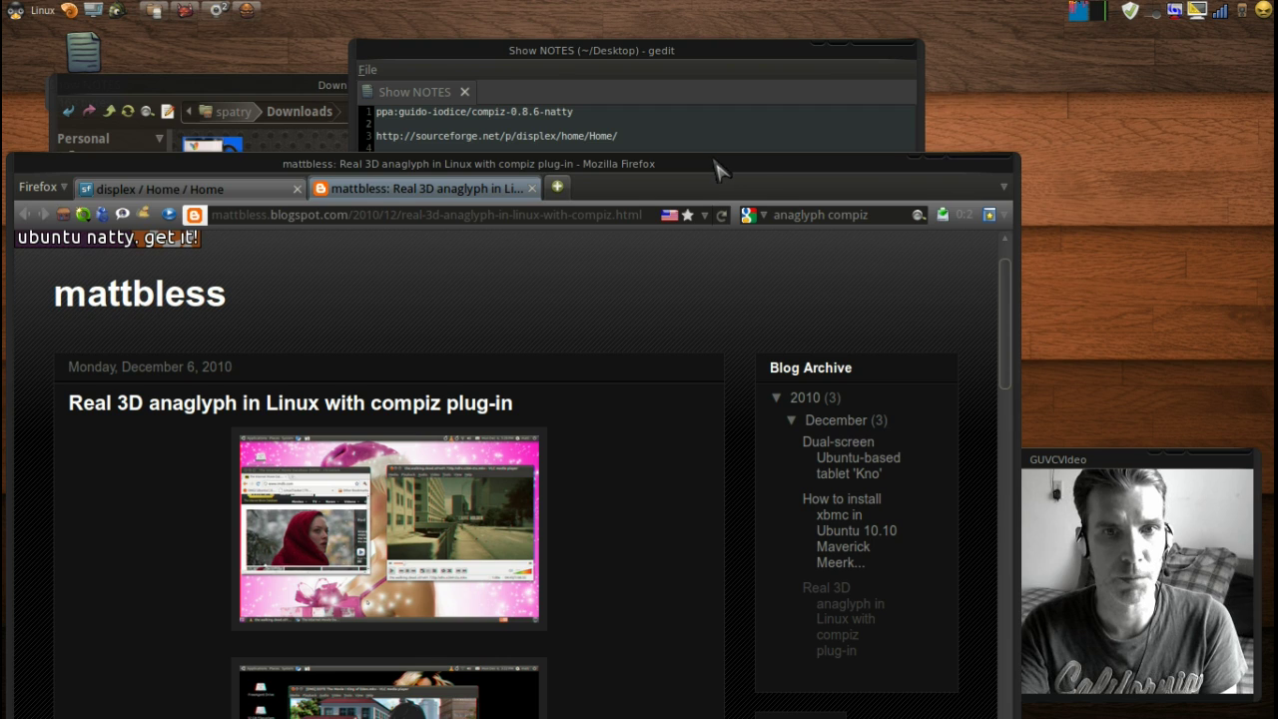
pyautogui.moveTo(719, 164); pyautogui.dragTo(789, 95)
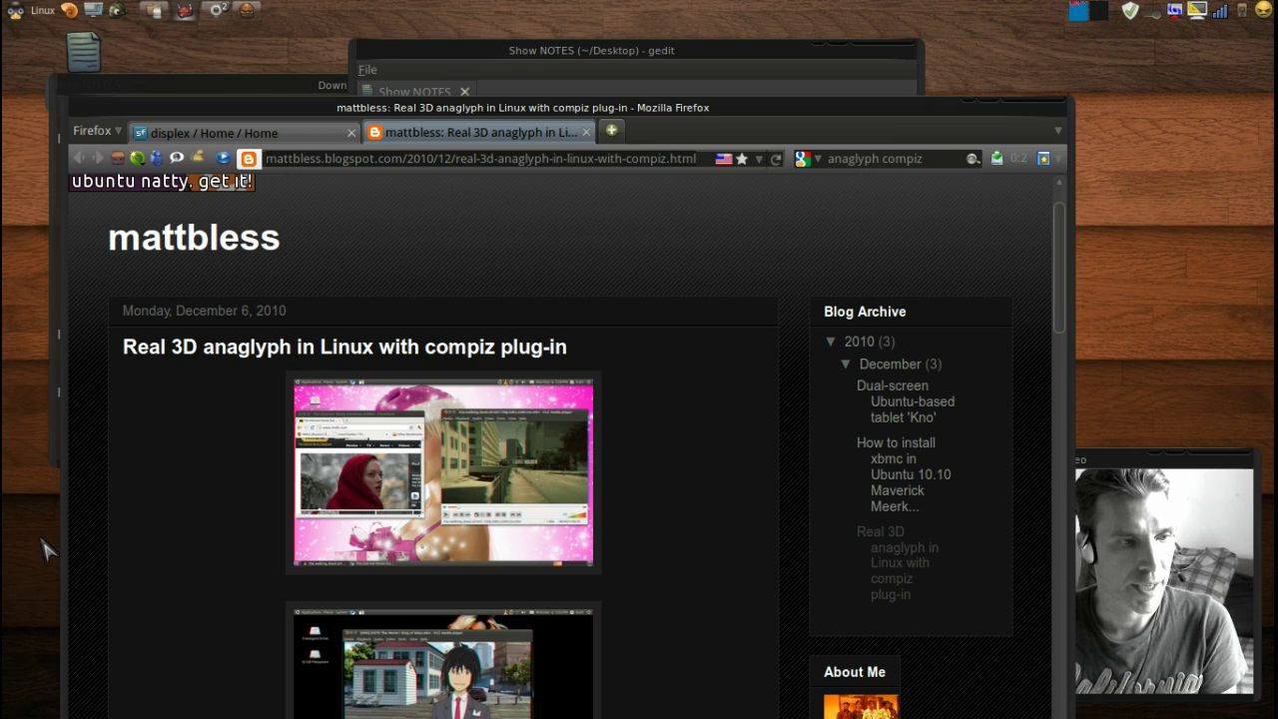
# Flip through the open windows in the 3D window switcher and choose the GUVCVideo window
pyautogui.moveTo(3, 714)
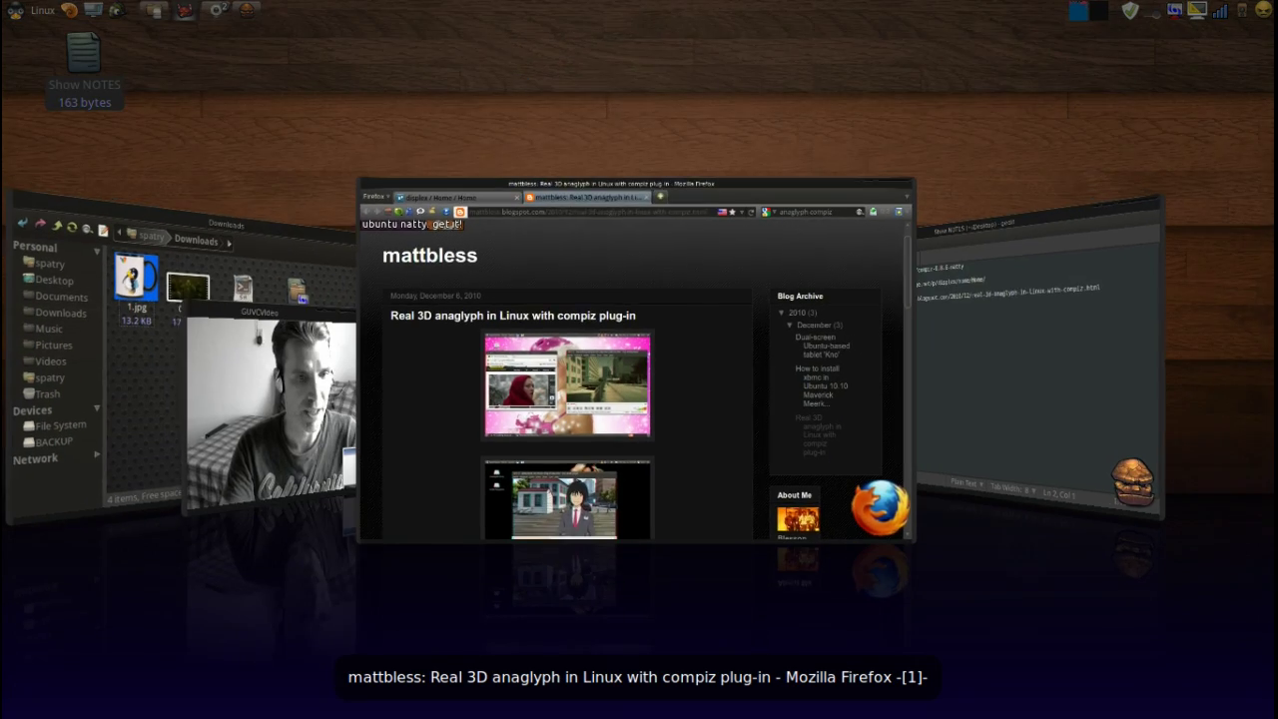
pyautogui.press('Left')
pyautogui.press('Left')
pyautogui.press('Left')
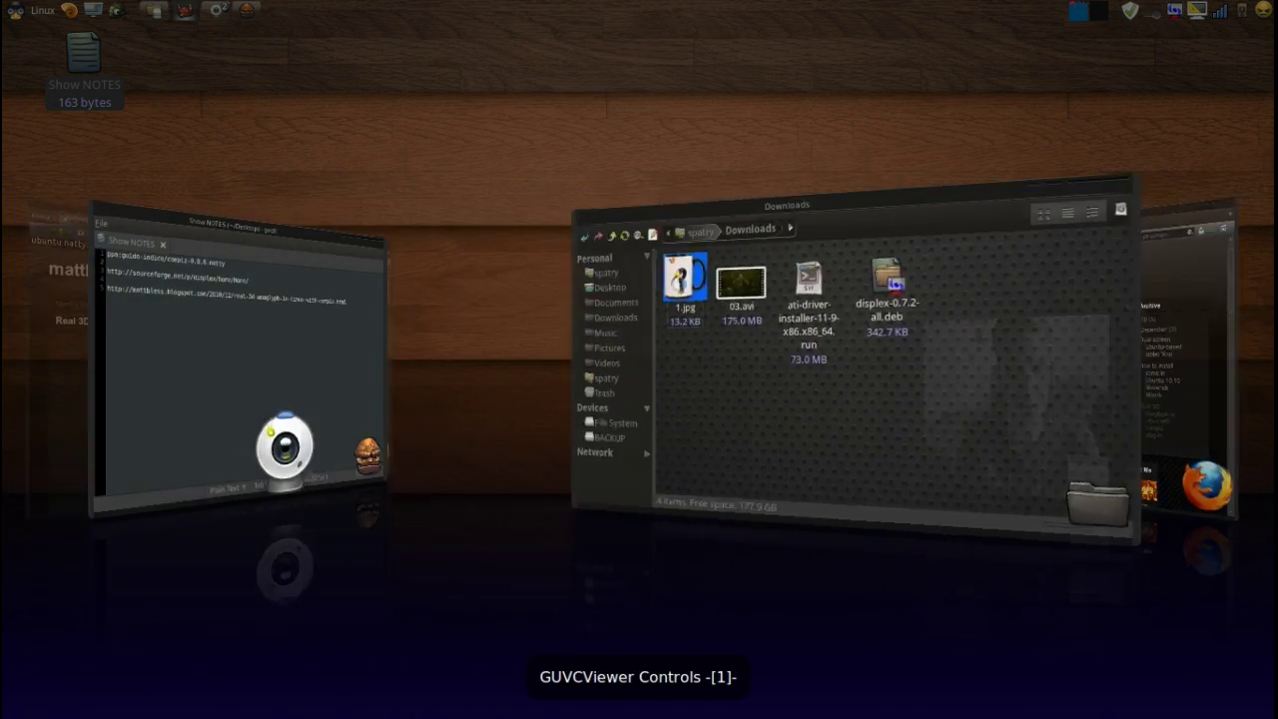
pyautogui.press('Right')
pyautogui.press('Right')
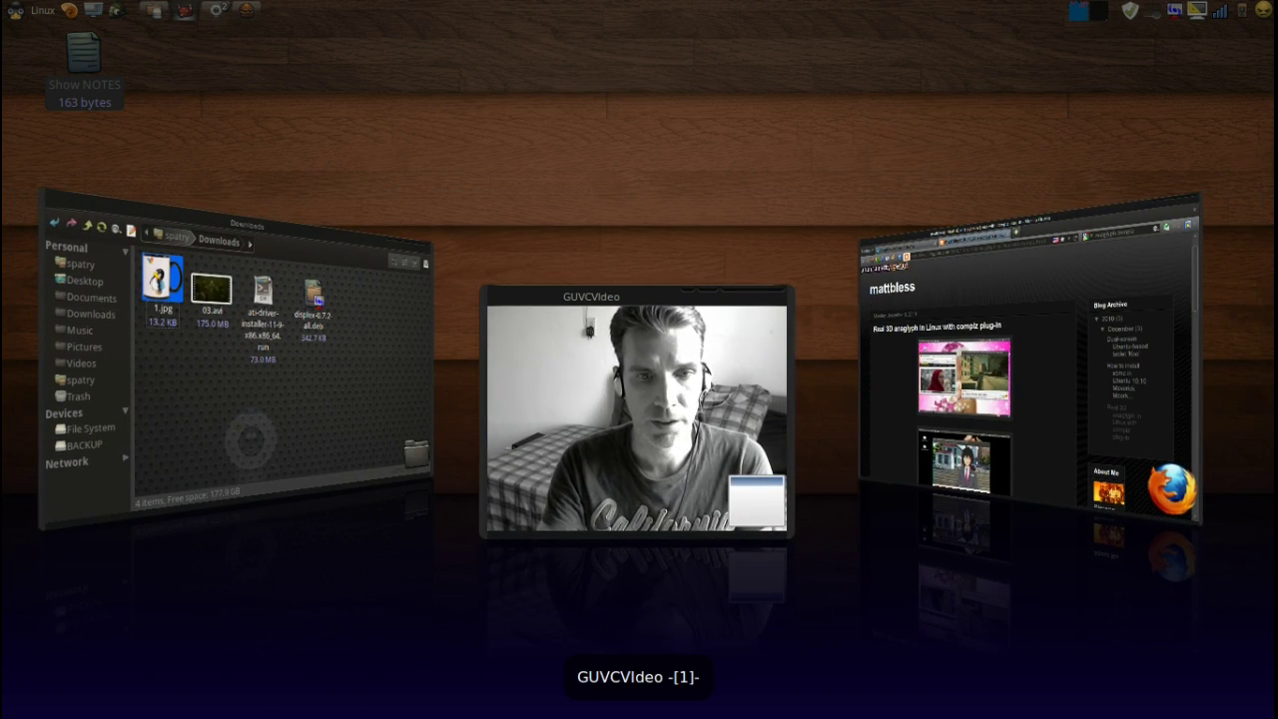
pyautogui.press('Return')
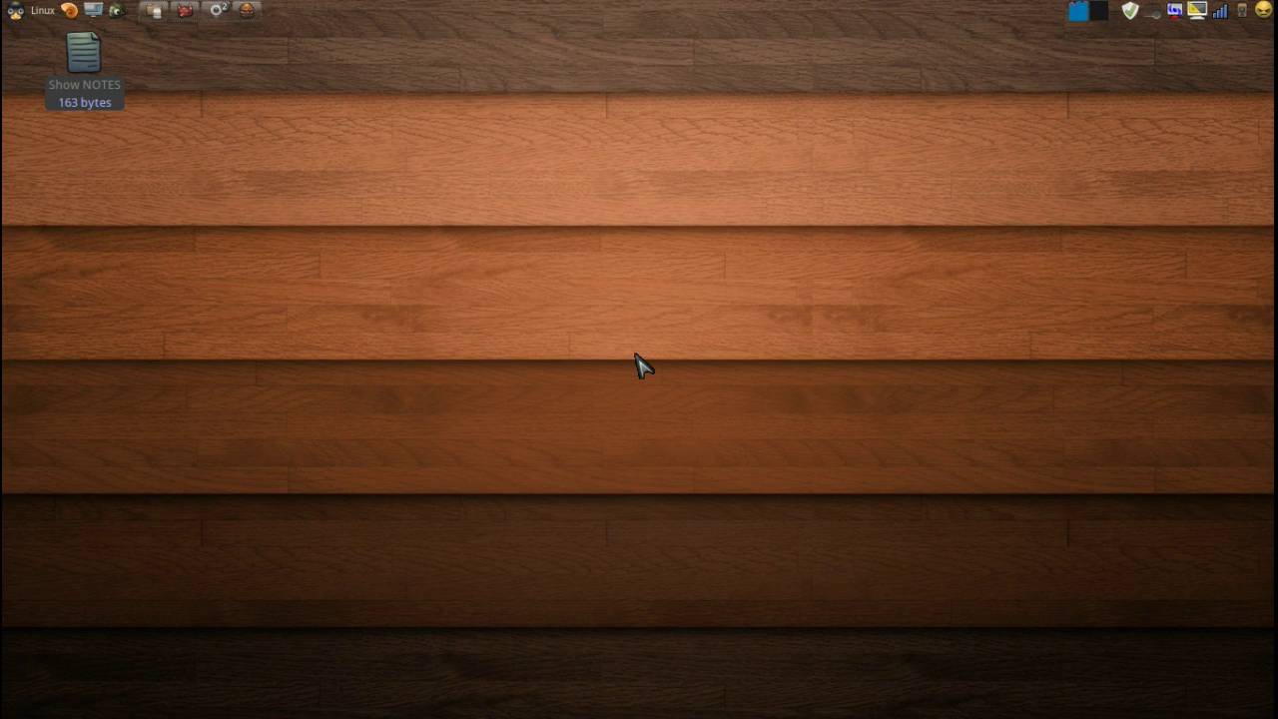
# Shade the Firefox window to its title bar, testing the unroll effect, and move it and the Downloads window apart
pyautogui.hotkey('ctrl', 'alt', 'Left')
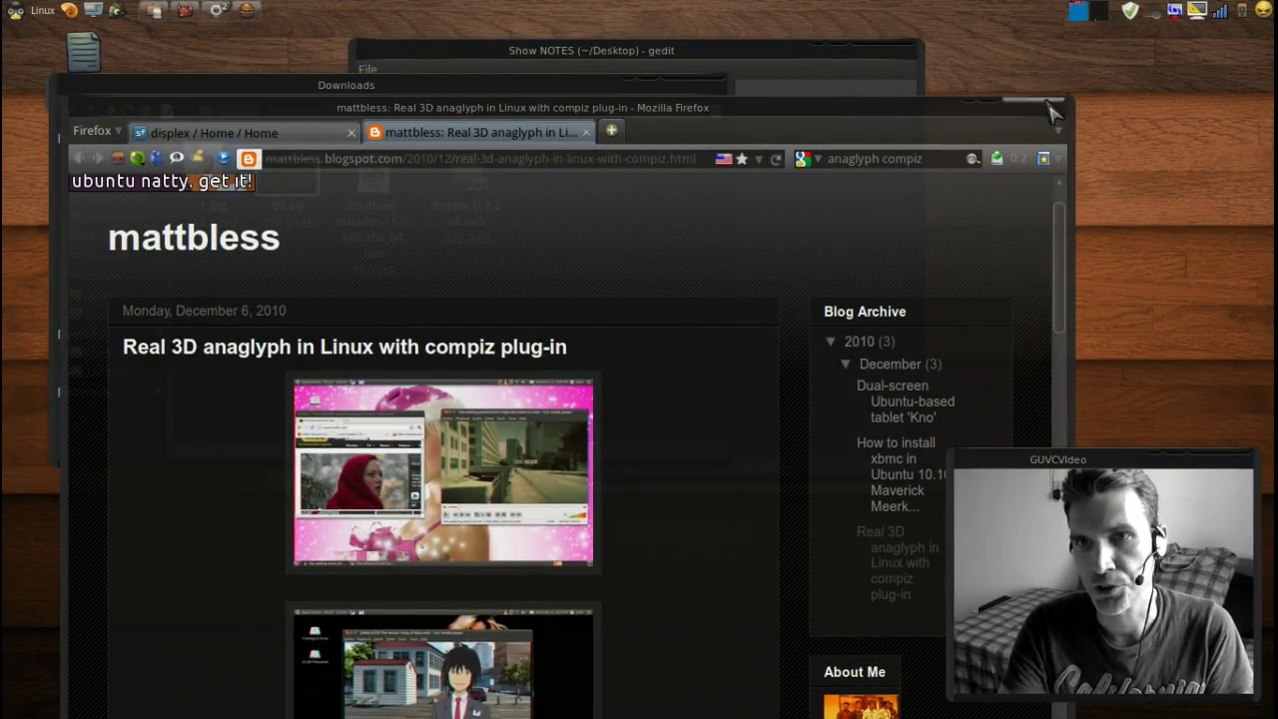
pyautogui.doubleClick(856, 122)
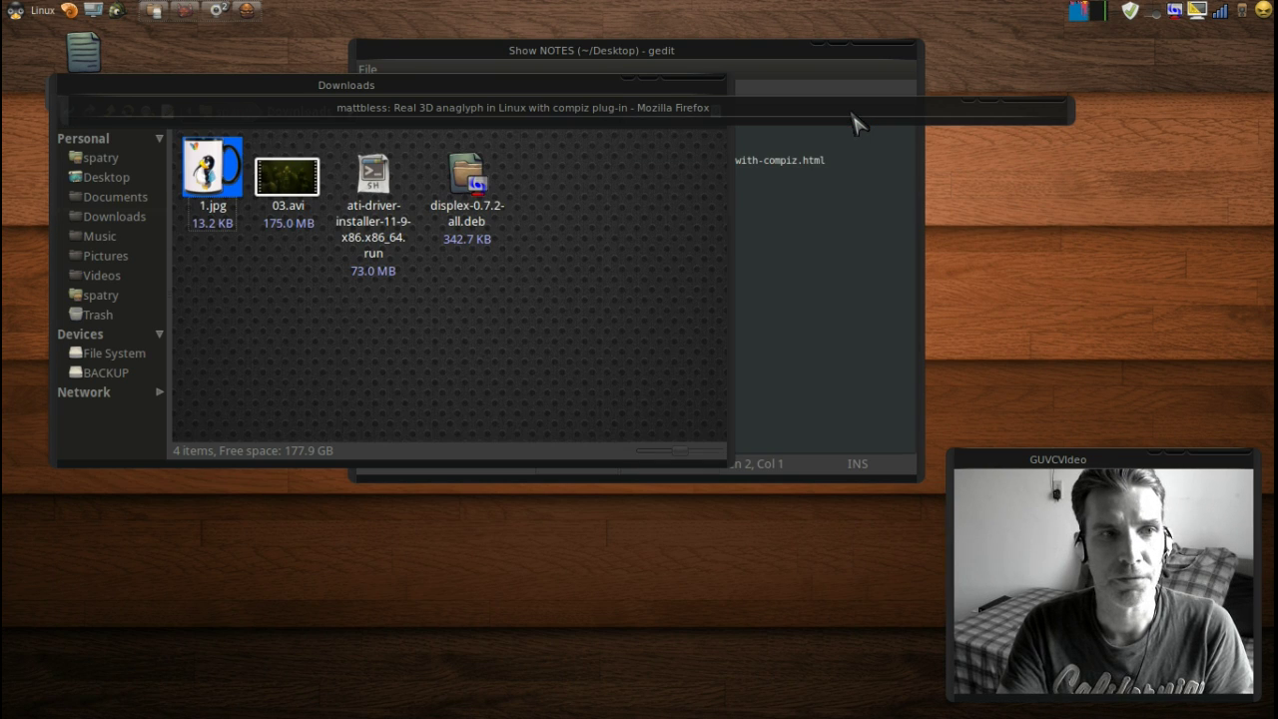
pyautogui.moveTo(856, 120); pyautogui.dragTo(865, 229)
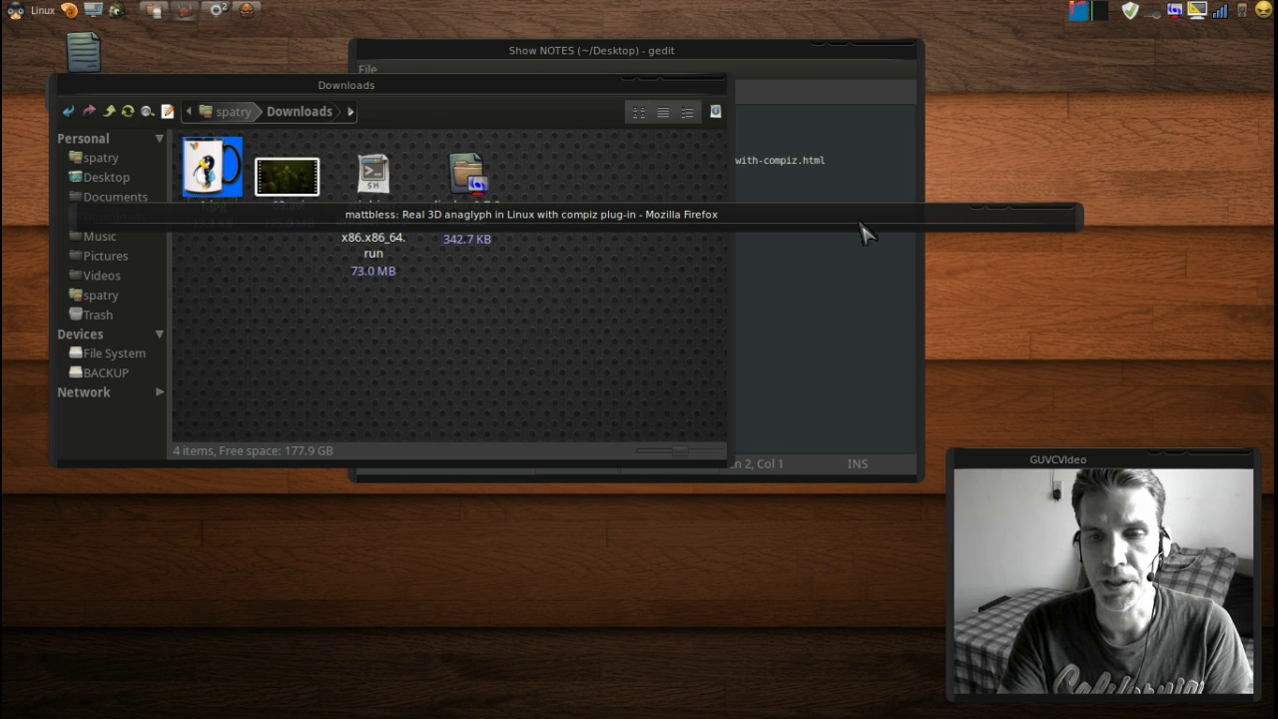
pyautogui.doubleClick(862, 224)
pyautogui.doubleClick(863, 225)
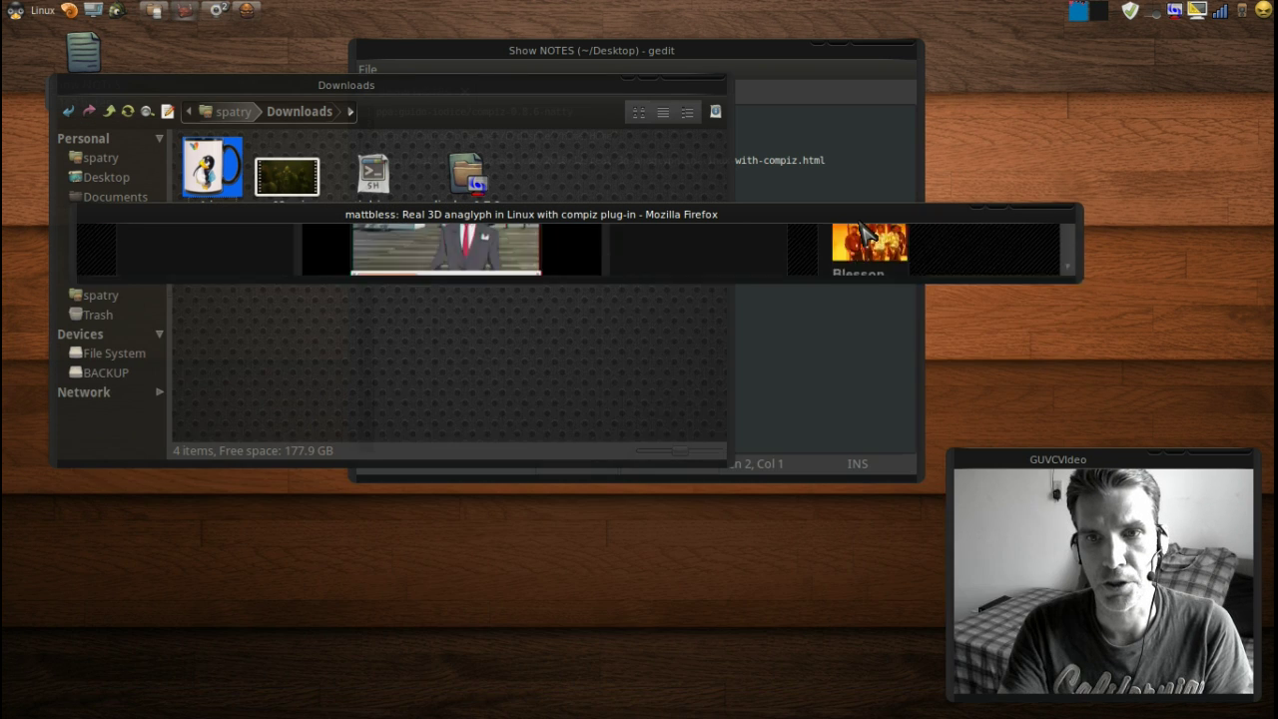
pyautogui.doubleClick(864, 229)
pyautogui.doubleClick(864, 230)
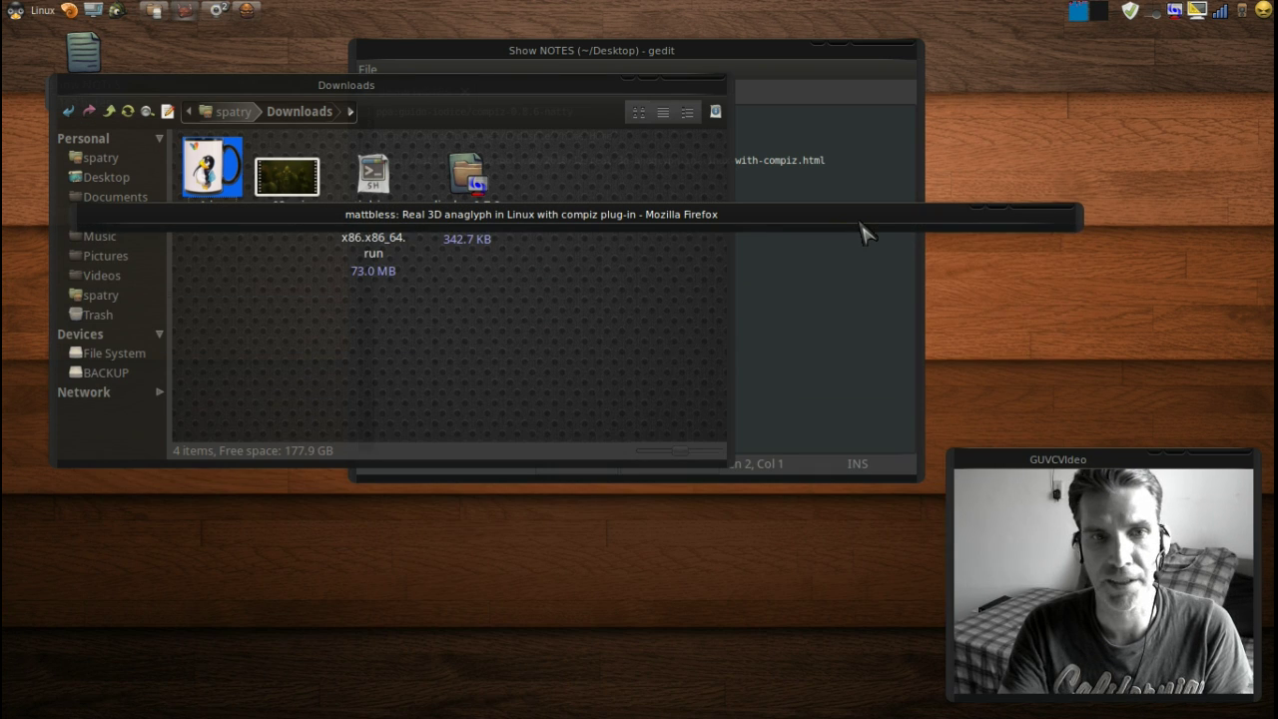
pyautogui.moveTo(865, 229)
pyautogui.mouseDown()
pyautogui.moveTo(893, 60)
pyautogui.moveTo(898, 102)
pyautogui.mouseUp()
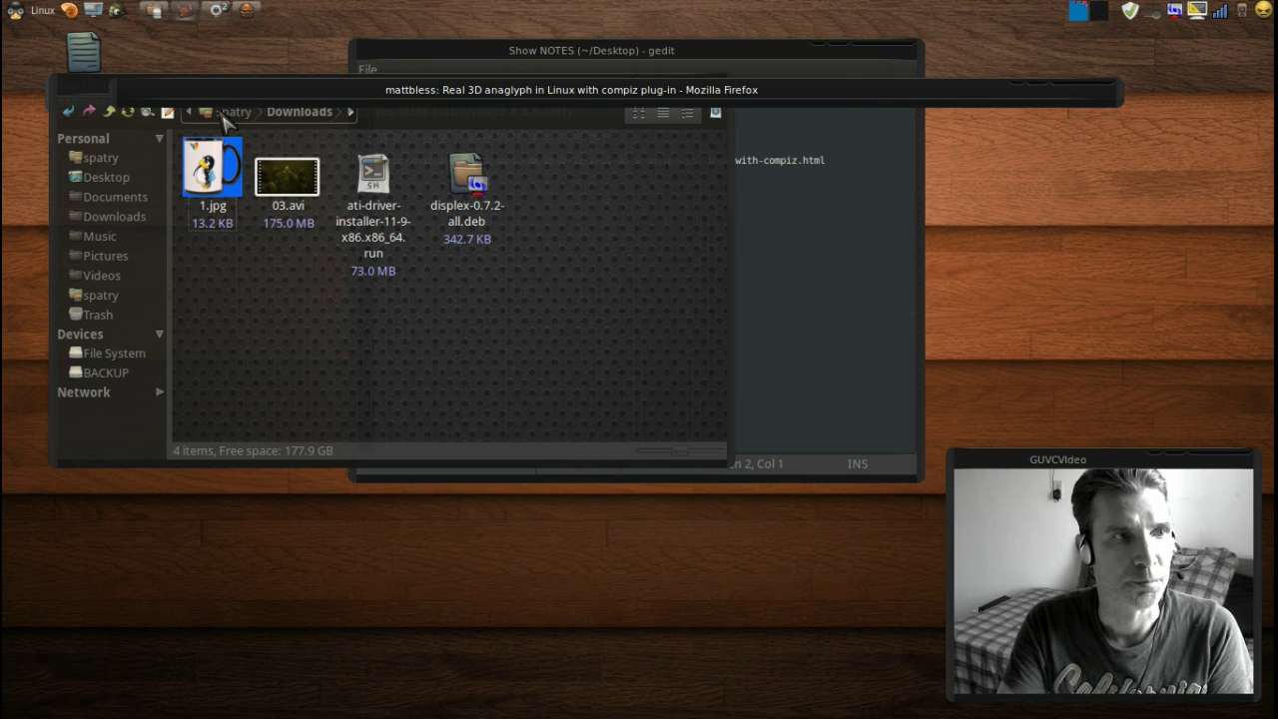
pyautogui.moveTo(72, 92); pyautogui.dragTo(87, 198)
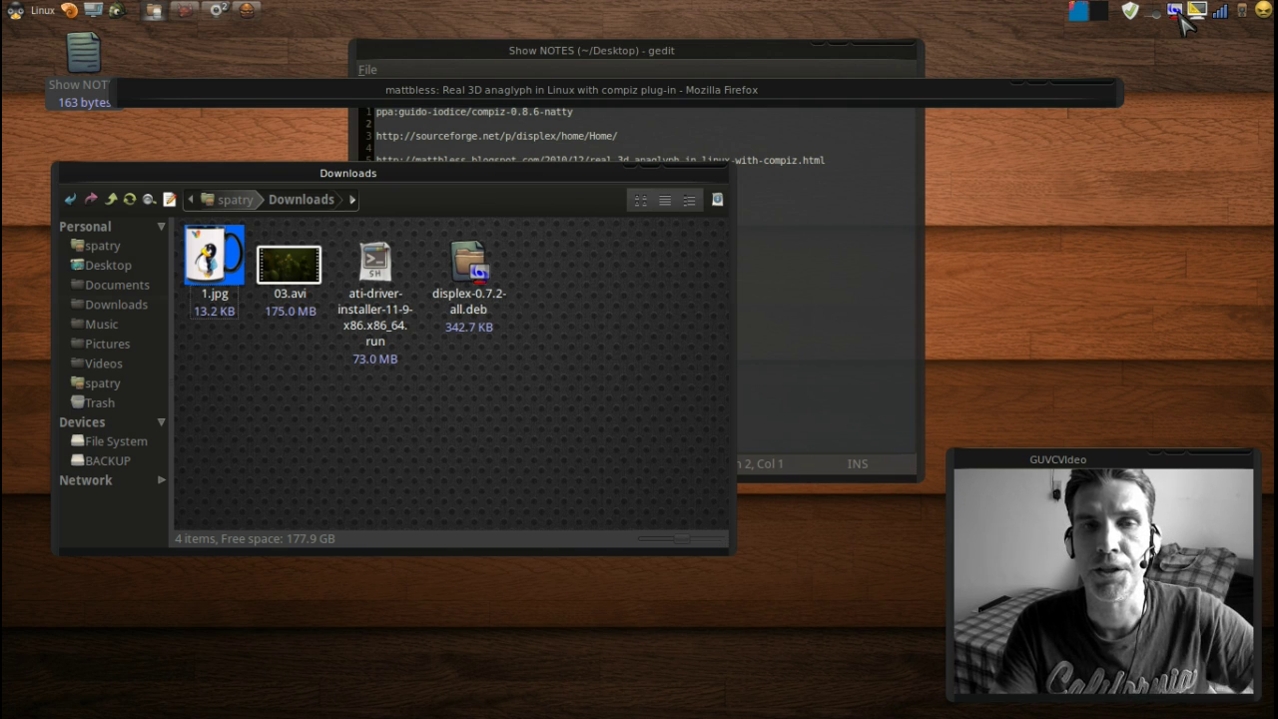
# Launch the full Compiz settings from the DisPlex applet and move the settings window off the webcam view
pyautogui.click(1177, 15)
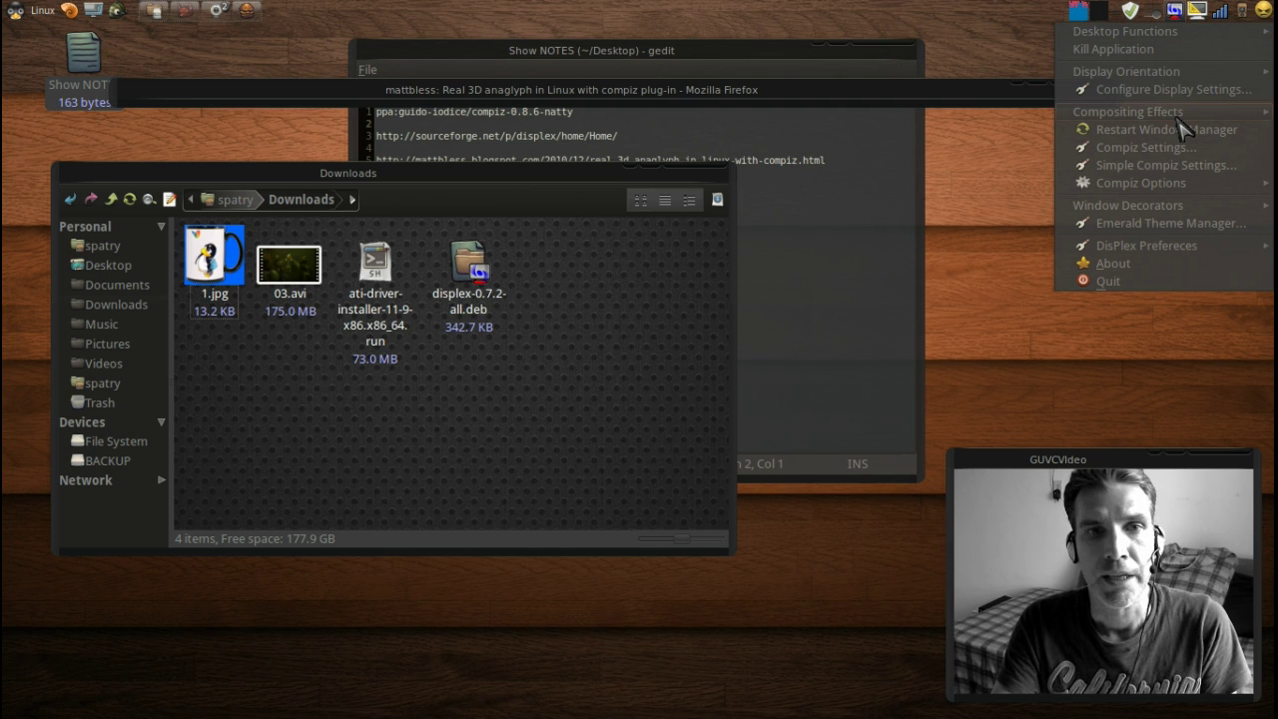
pyautogui.moveTo(1180, 117)
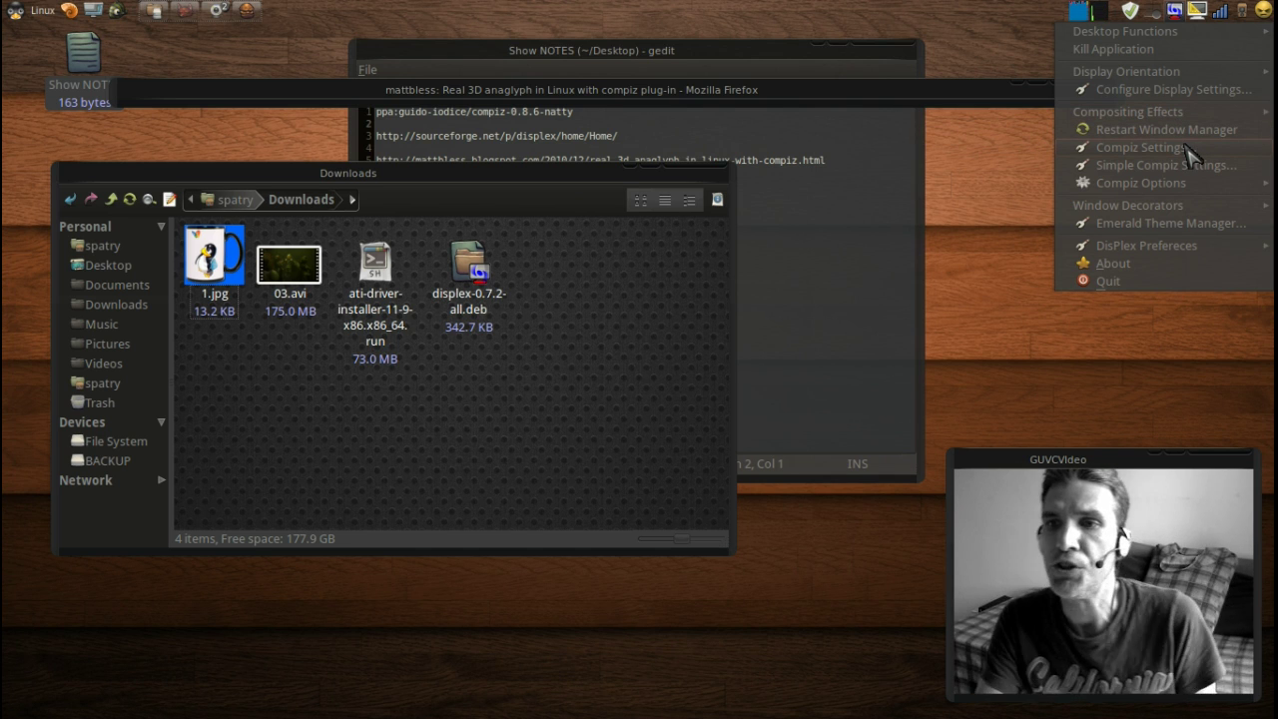
pyautogui.click(1190, 152)
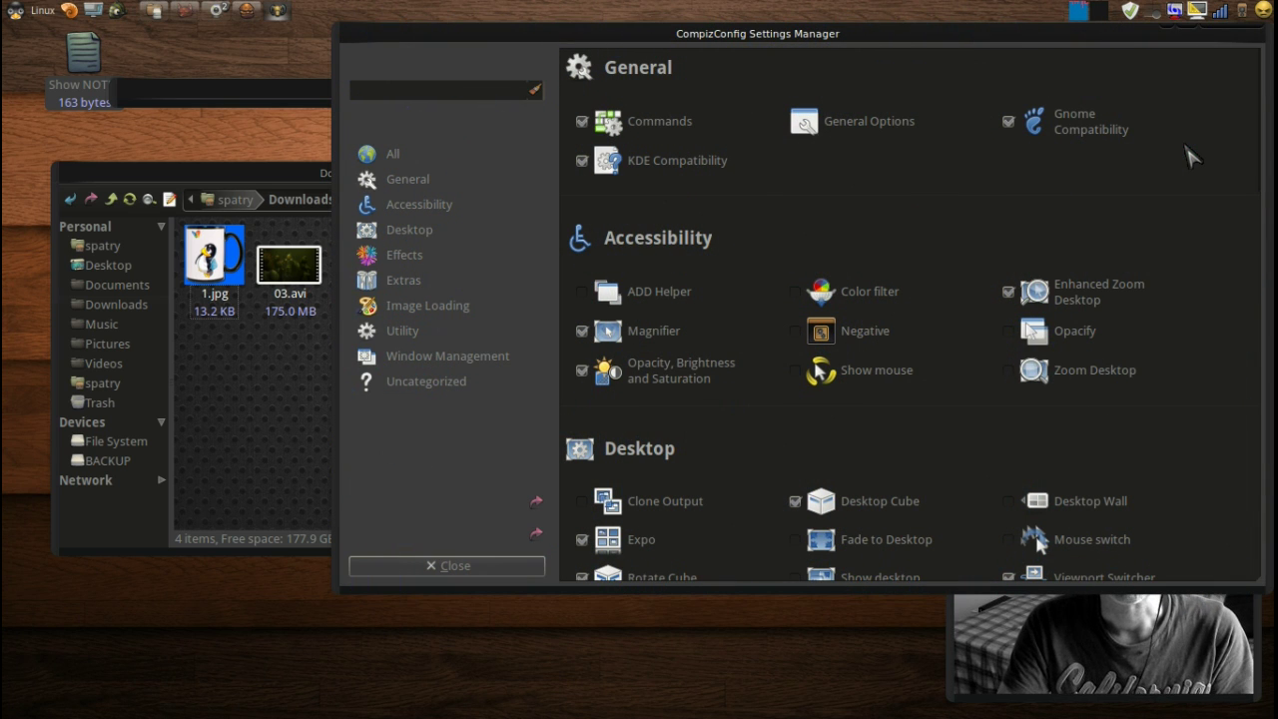
pyautogui.moveTo(1014, 42); pyautogui.dragTo(779, 62)
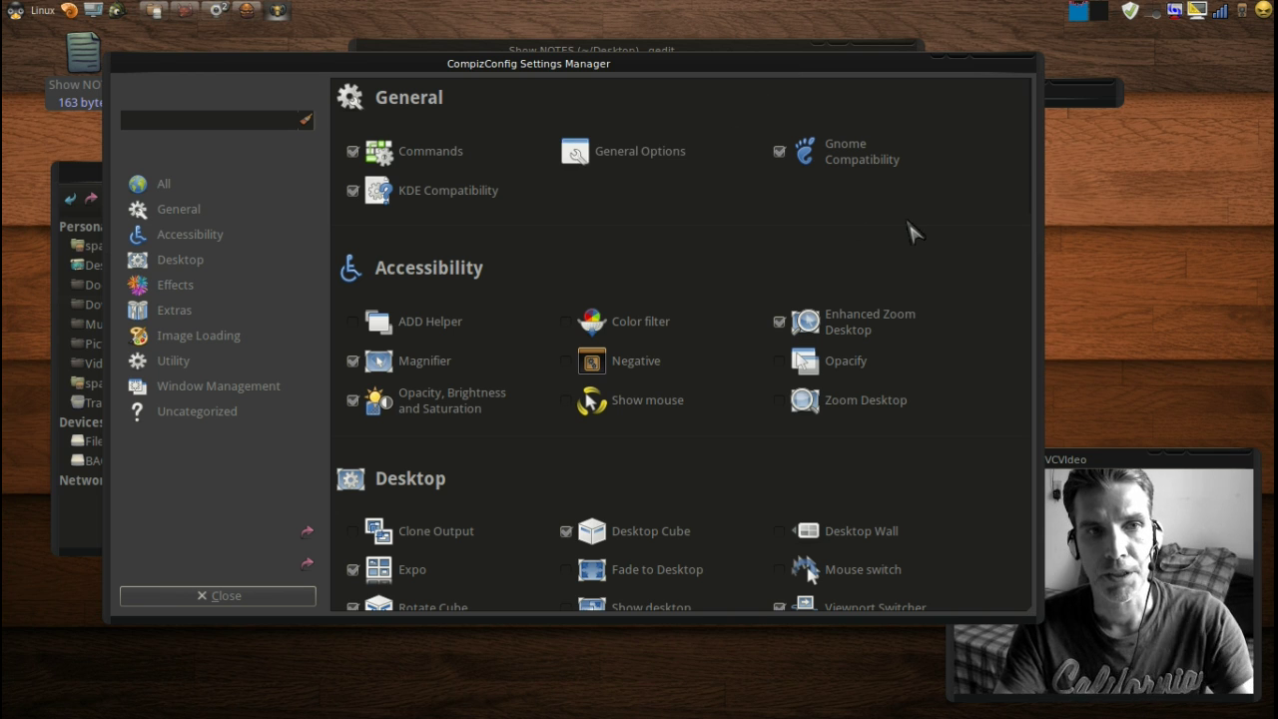
# Look through the Compiz plugin categories and open the settings of the Animations effect
pyautogui.scroll(-10, 909, 230)
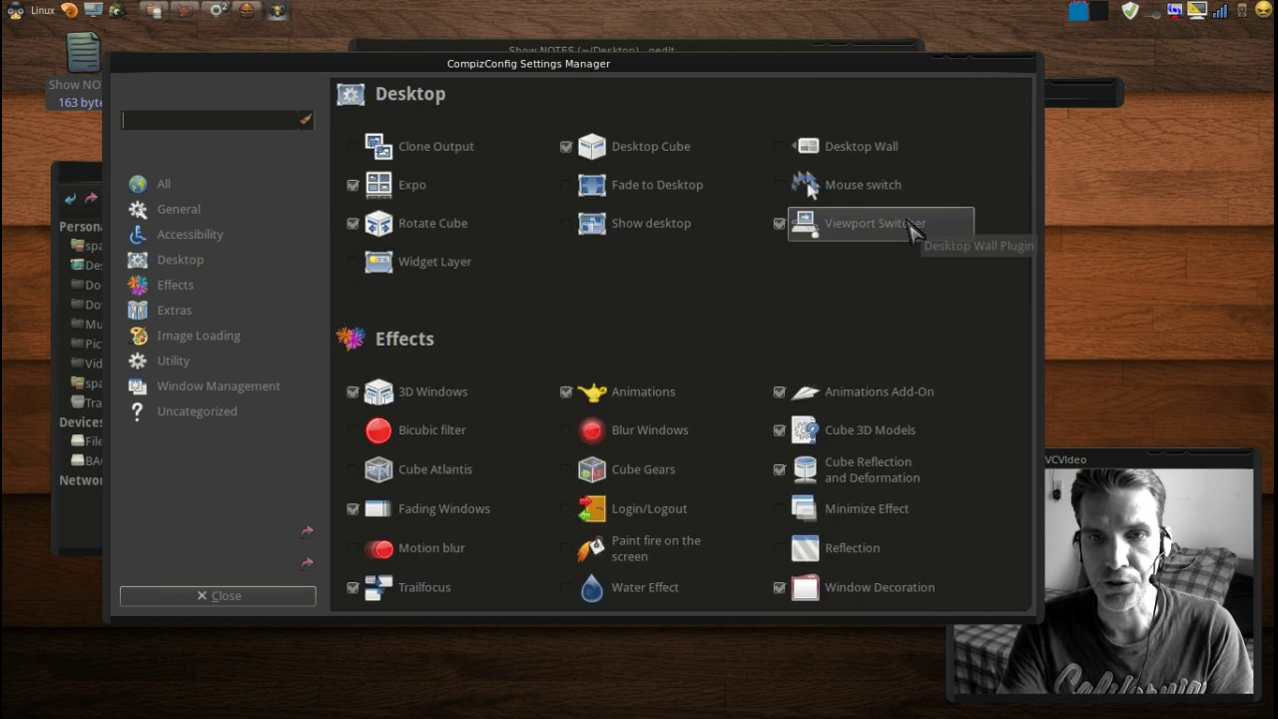
pyautogui.scroll(-12, 909, 230)
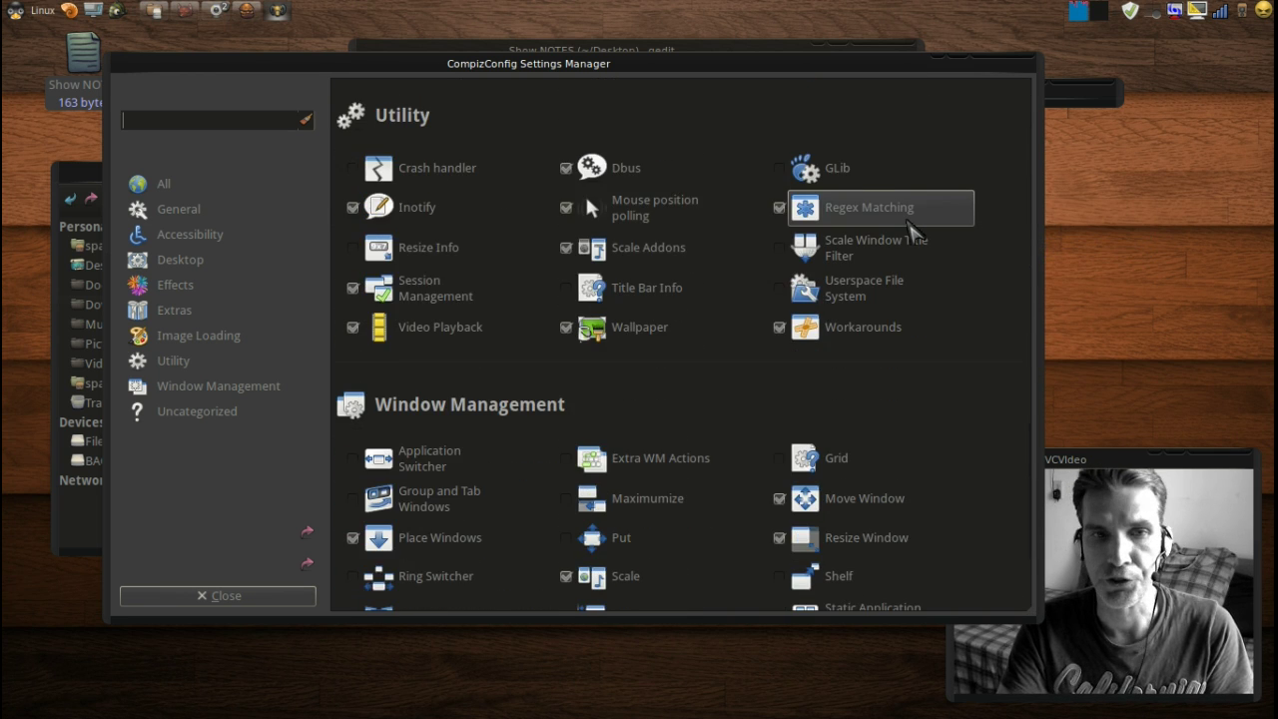
pyautogui.scroll(6, 910, 230)
pyautogui.scroll(5, 910, 230)
pyautogui.scroll(2, 911, 232)
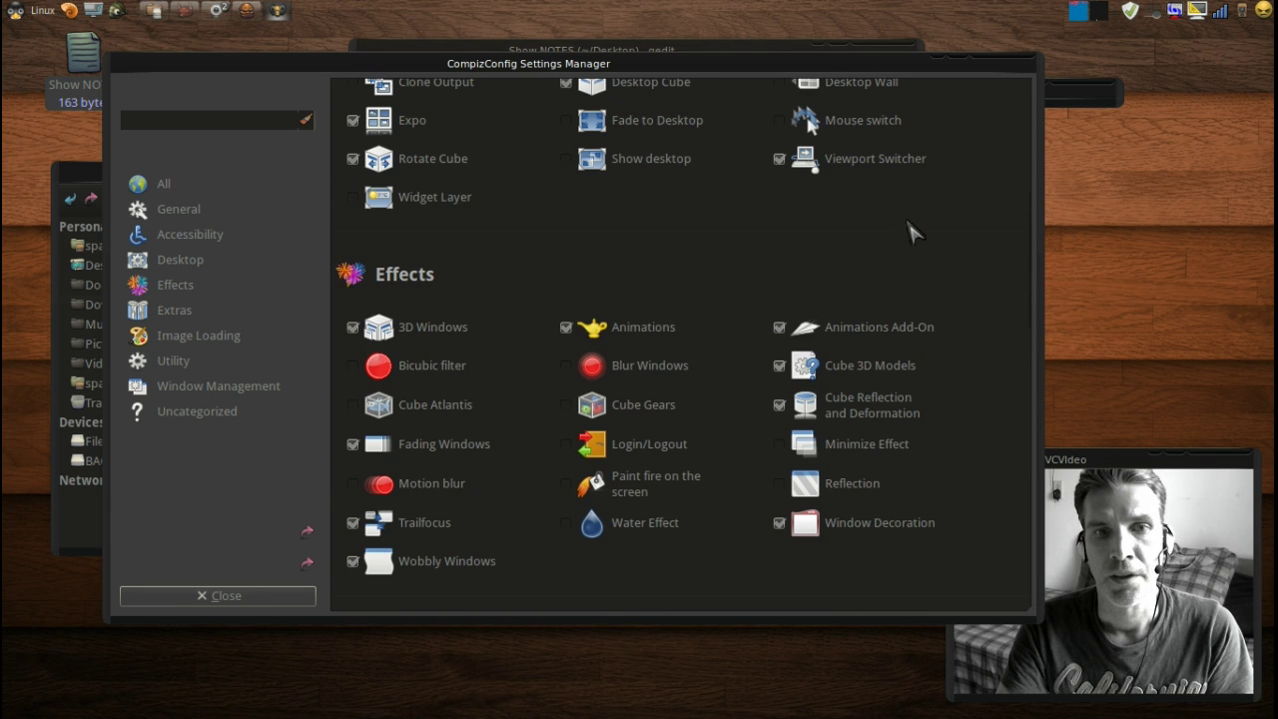
pyautogui.click(647, 329)
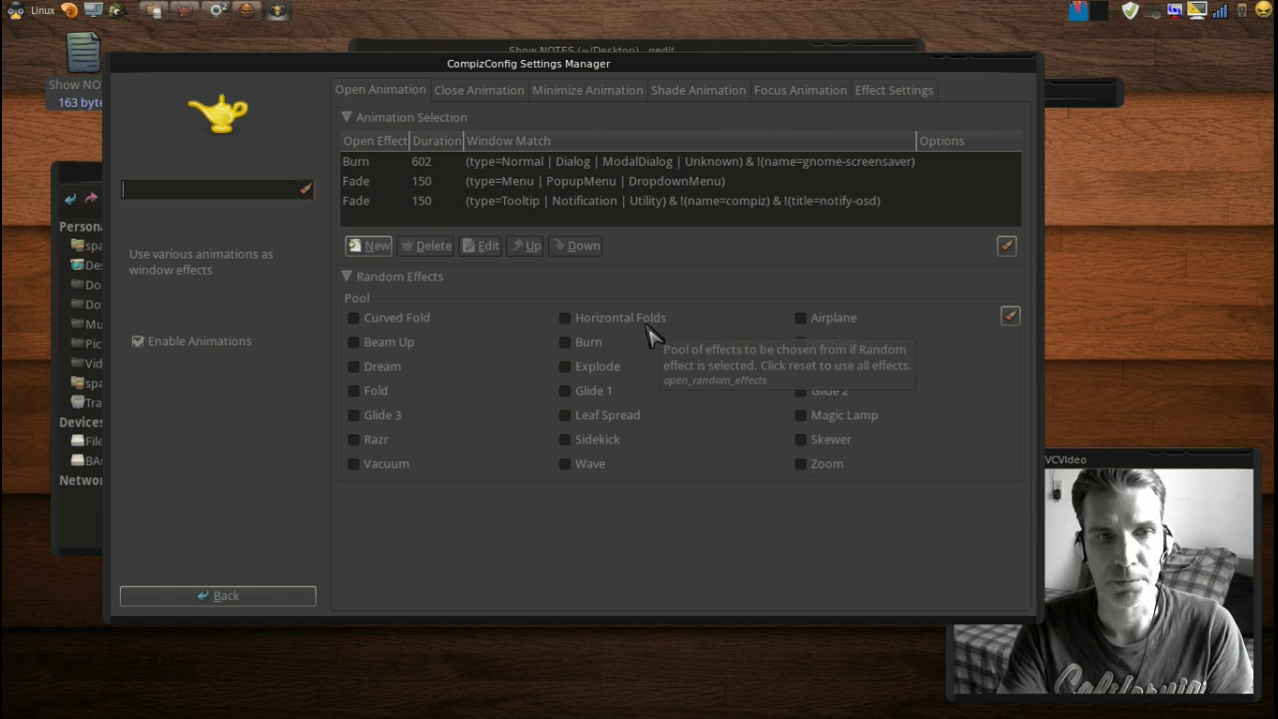
# Set the open animation for normal and dialog windows to Beam Up
pyautogui.click(364, 166)
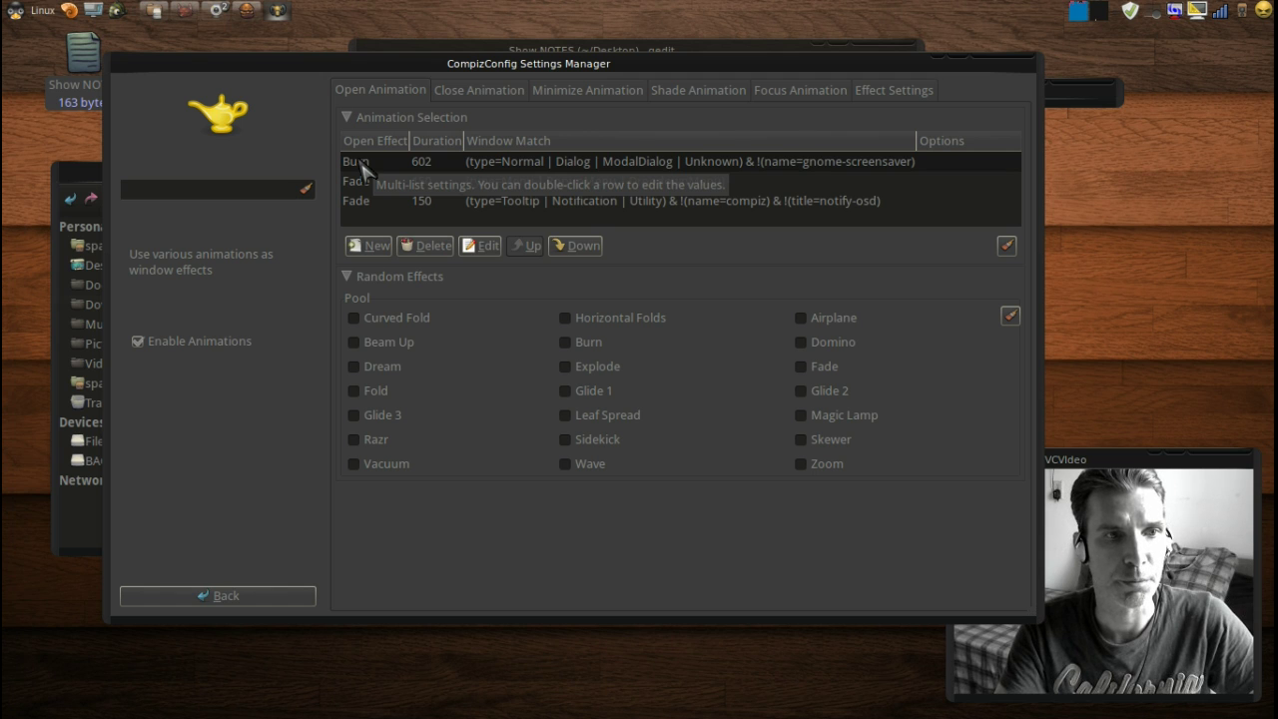
pyautogui.doubleClick(363, 167)
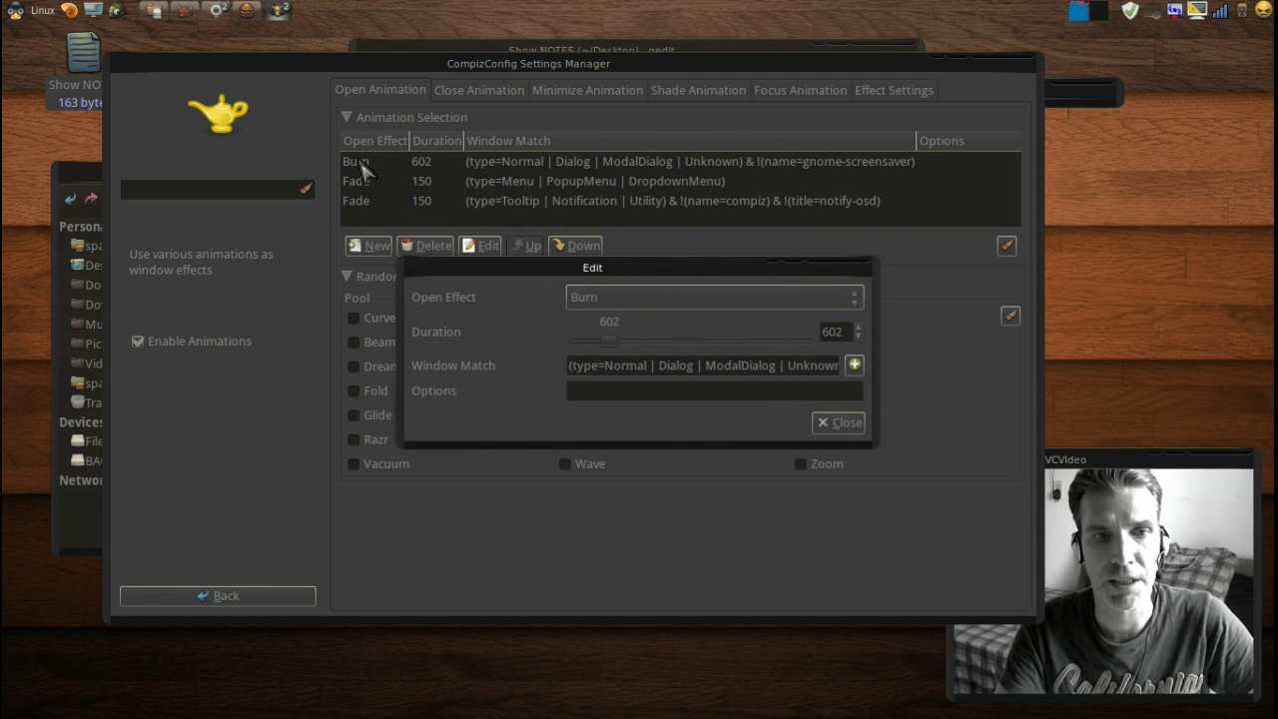
pyautogui.click(730, 299)
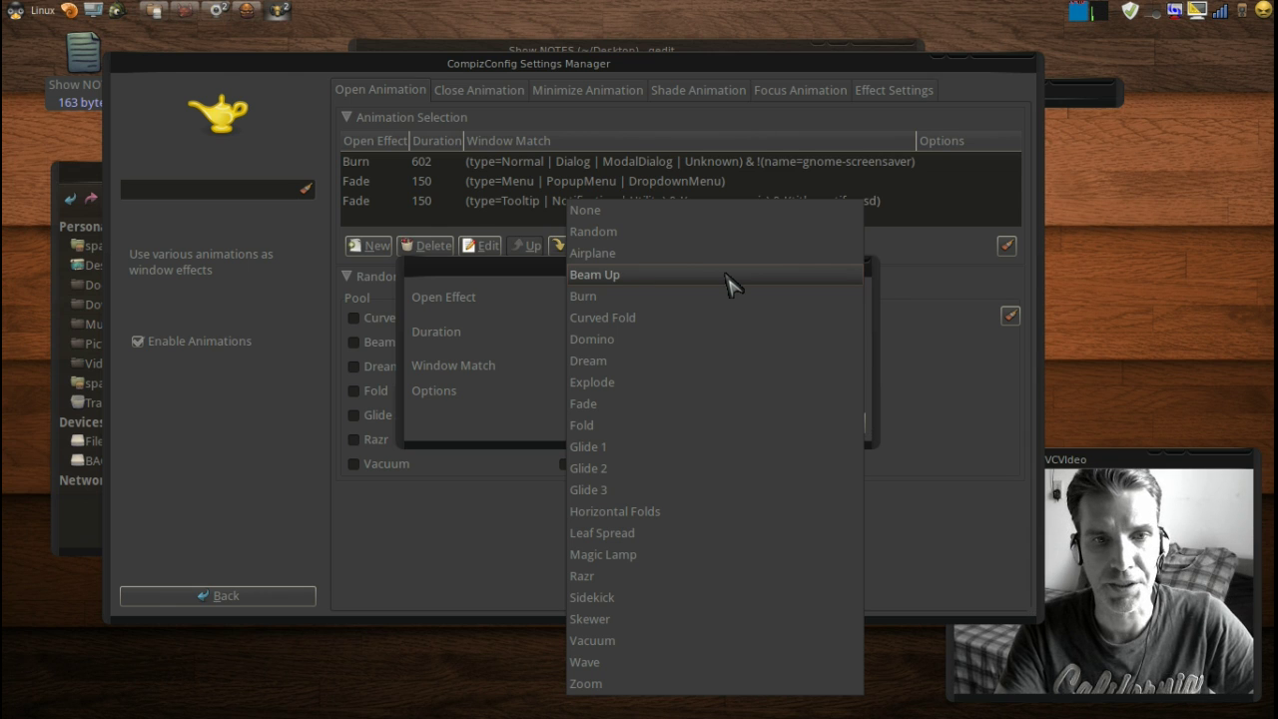
pyautogui.click(726, 275)
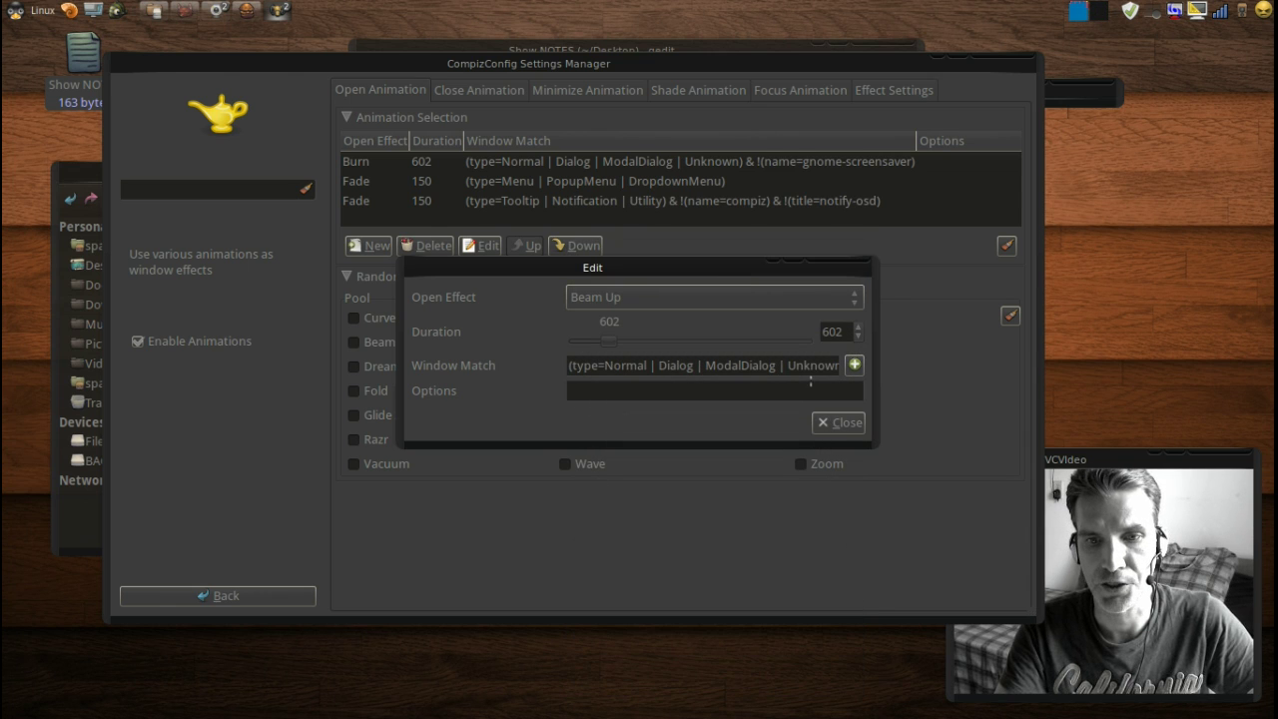
pyautogui.click(842, 423)
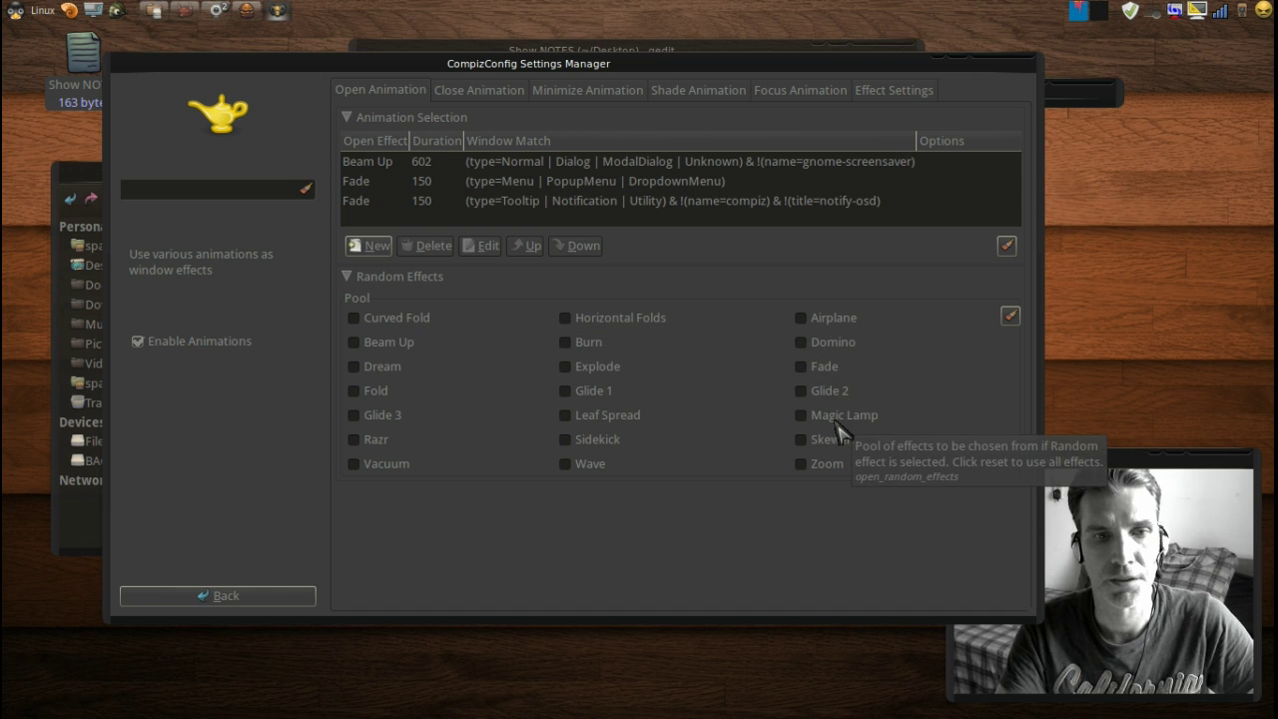
# Set the open animation for normal and dialog windows to Curved Fold
pyautogui.doubleClick(357, 168)
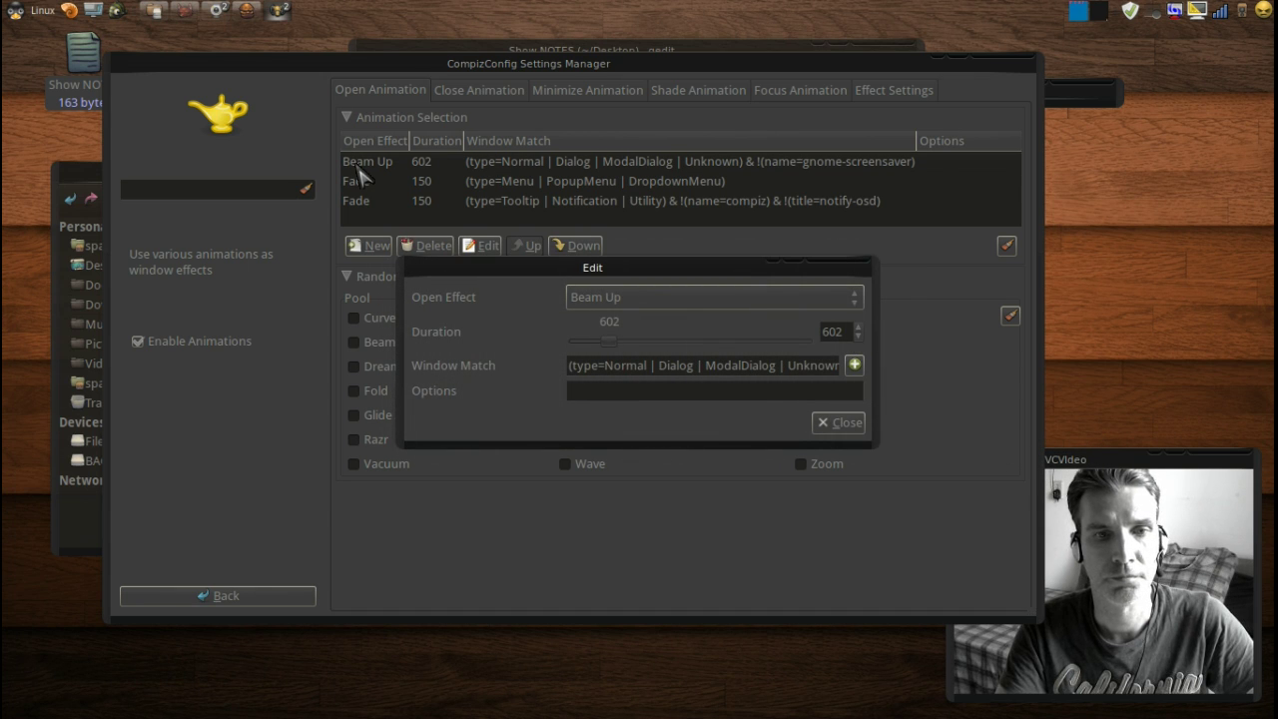
pyautogui.click(746, 305)
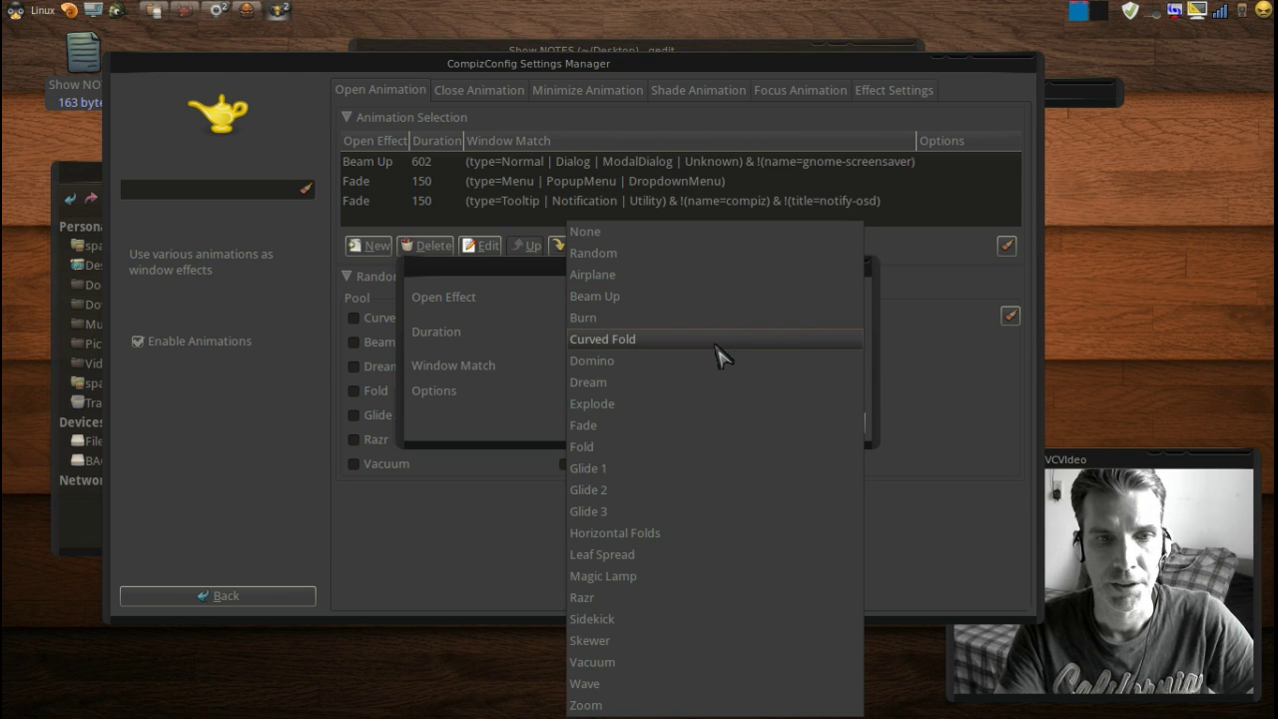
pyautogui.click(715, 344)
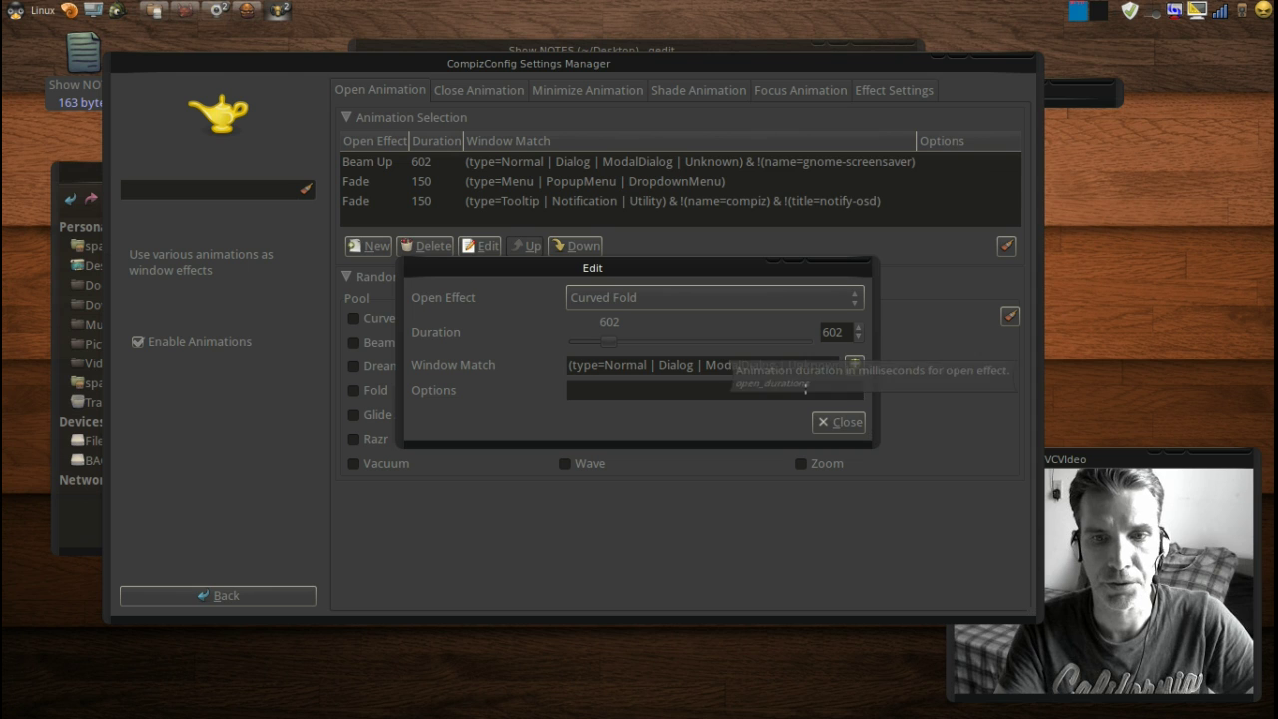
pyautogui.click(842, 424)
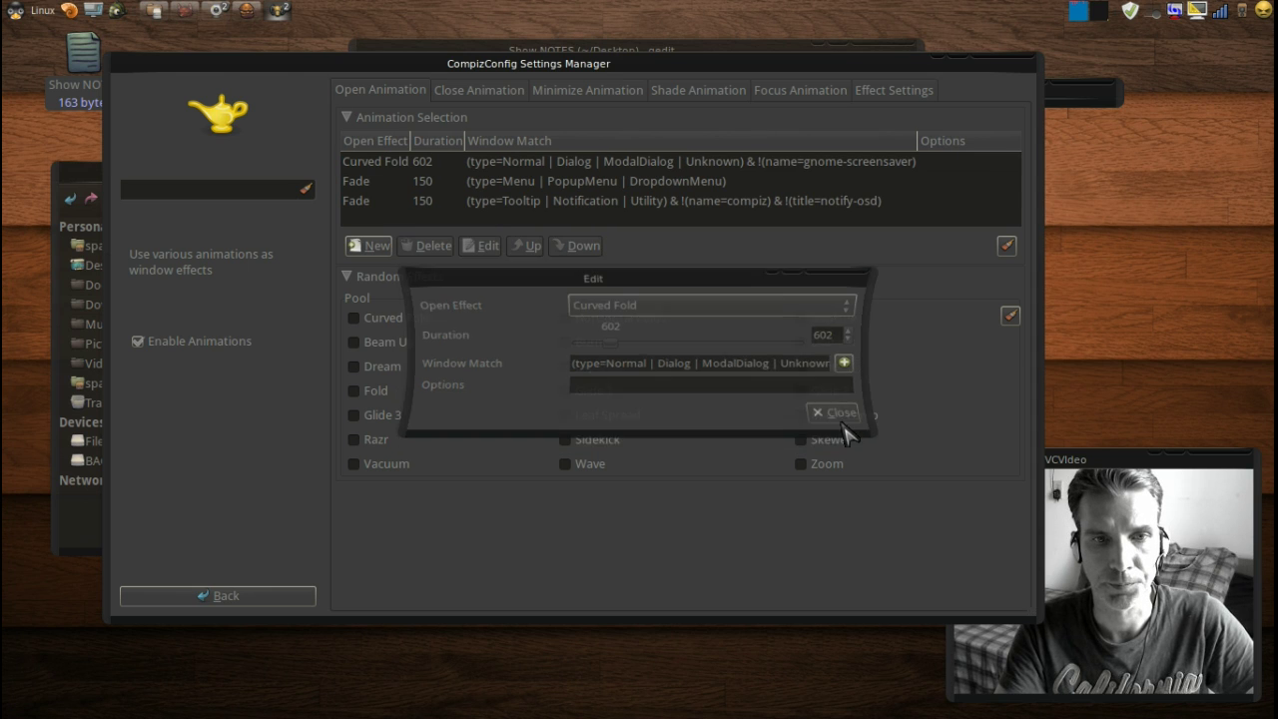
# Review the open animation entry for normal and dialog windows without changing it, and show the close animation settings
pyautogui.doubleClick(367, 170)
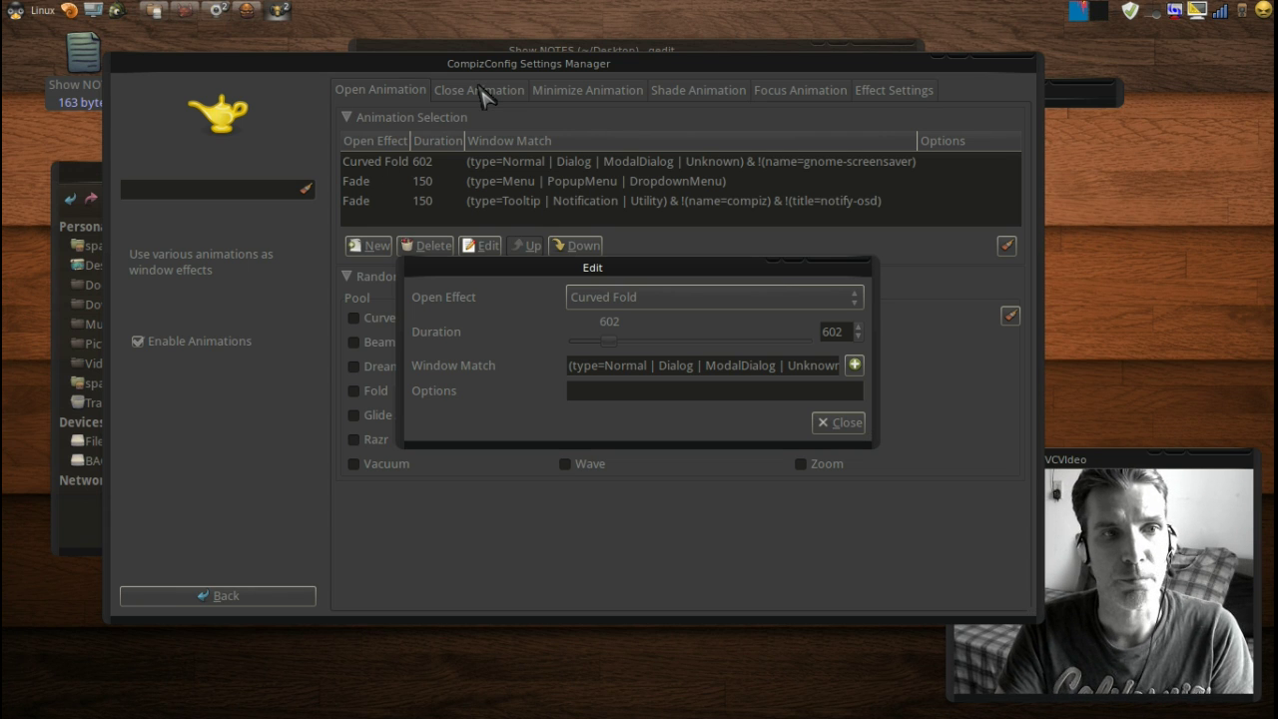
pyautogui.click(851, 427)
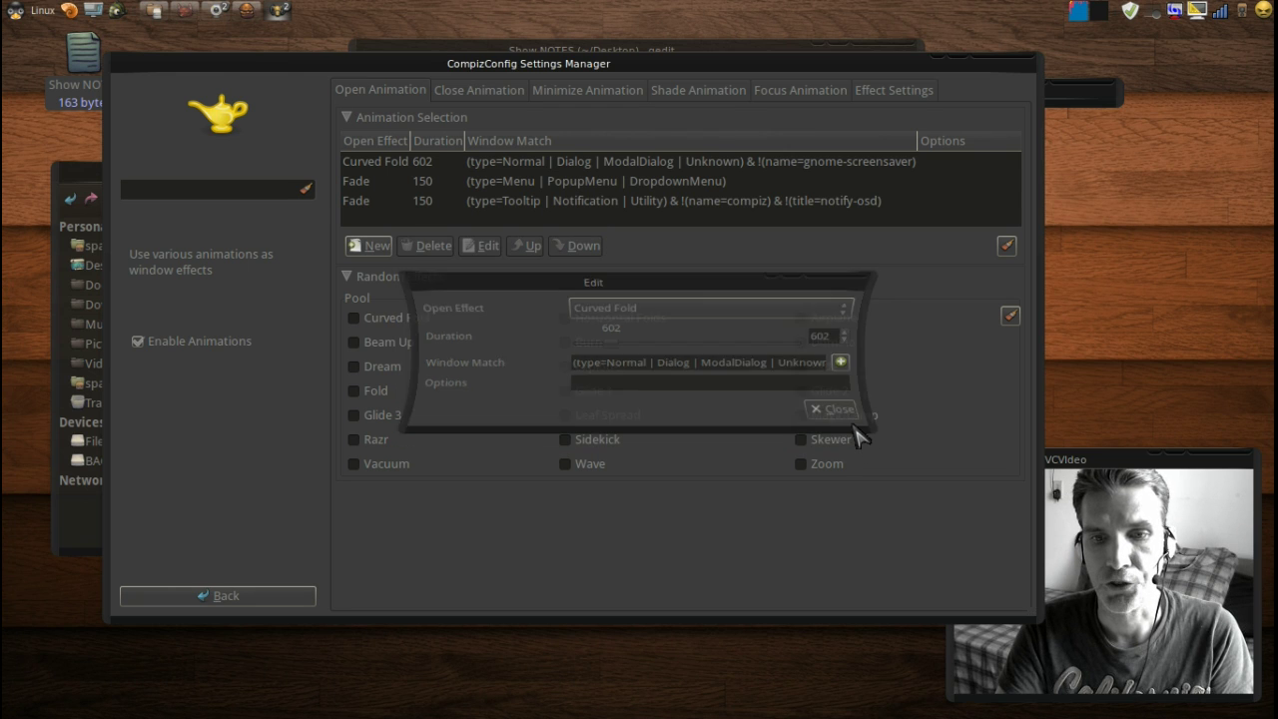
pyautogui.click(494, 93)
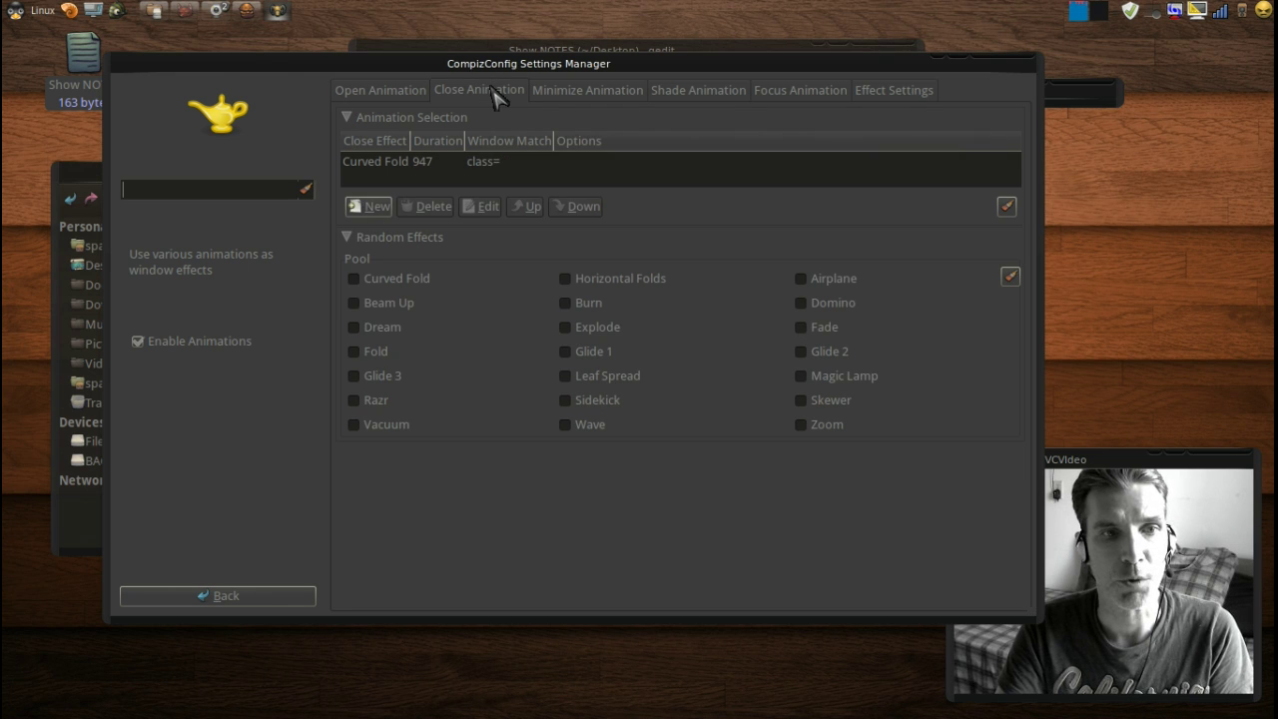
# Choose Domino as the minimize animation for normal and dialog windows and bring the hidden edit dialog back into view
pyautogui.click(562, 95)
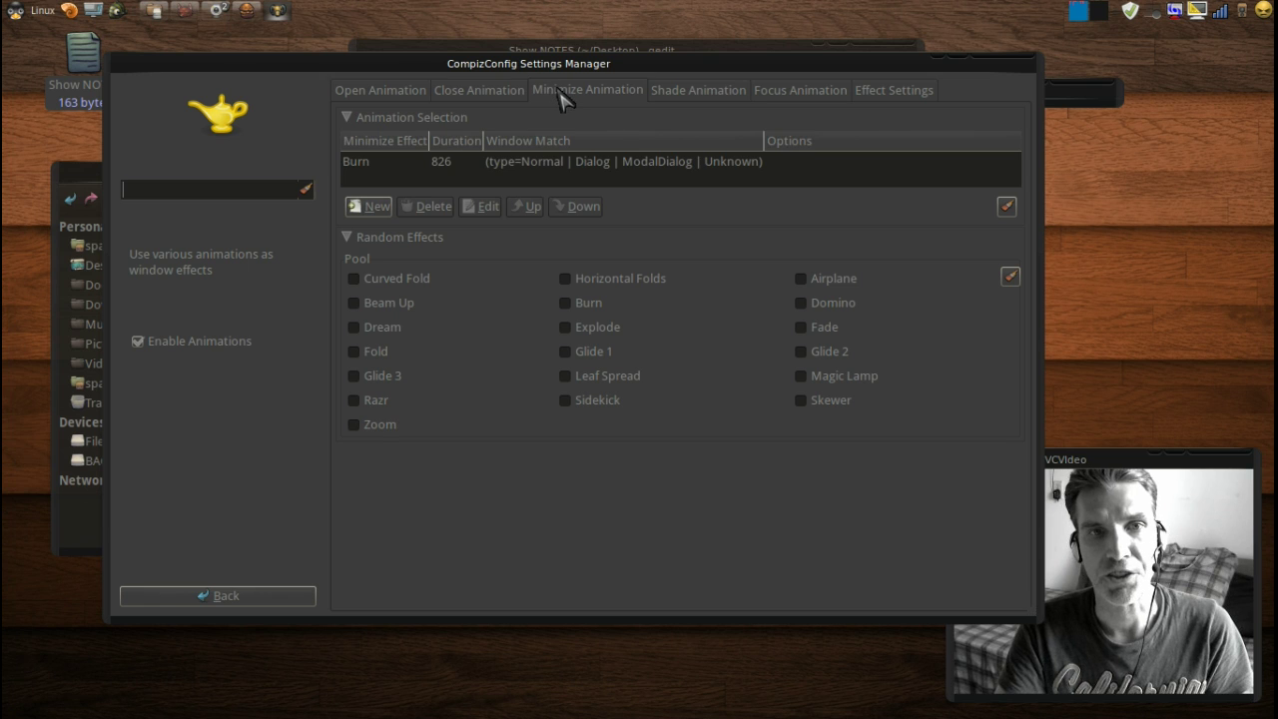
pyautogui.click(366, 169)
pyautogui.doubleClick(366, 171)
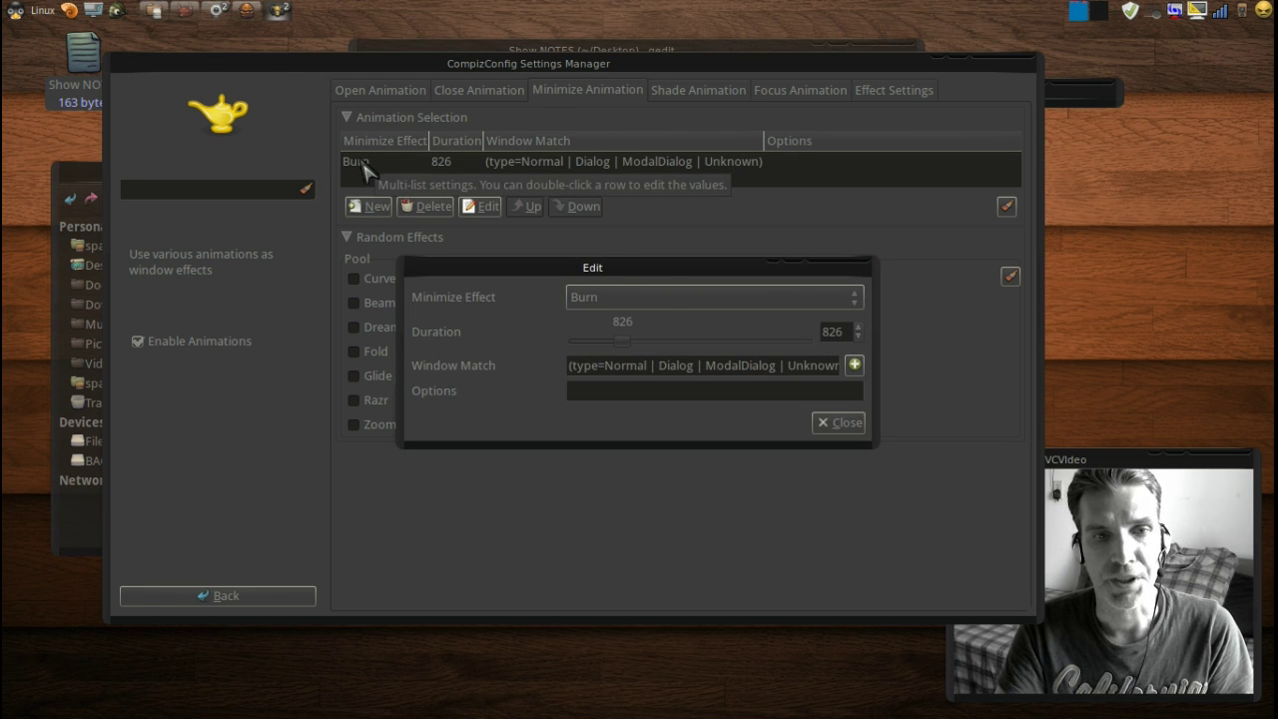
pyautogui.click(669, 299)
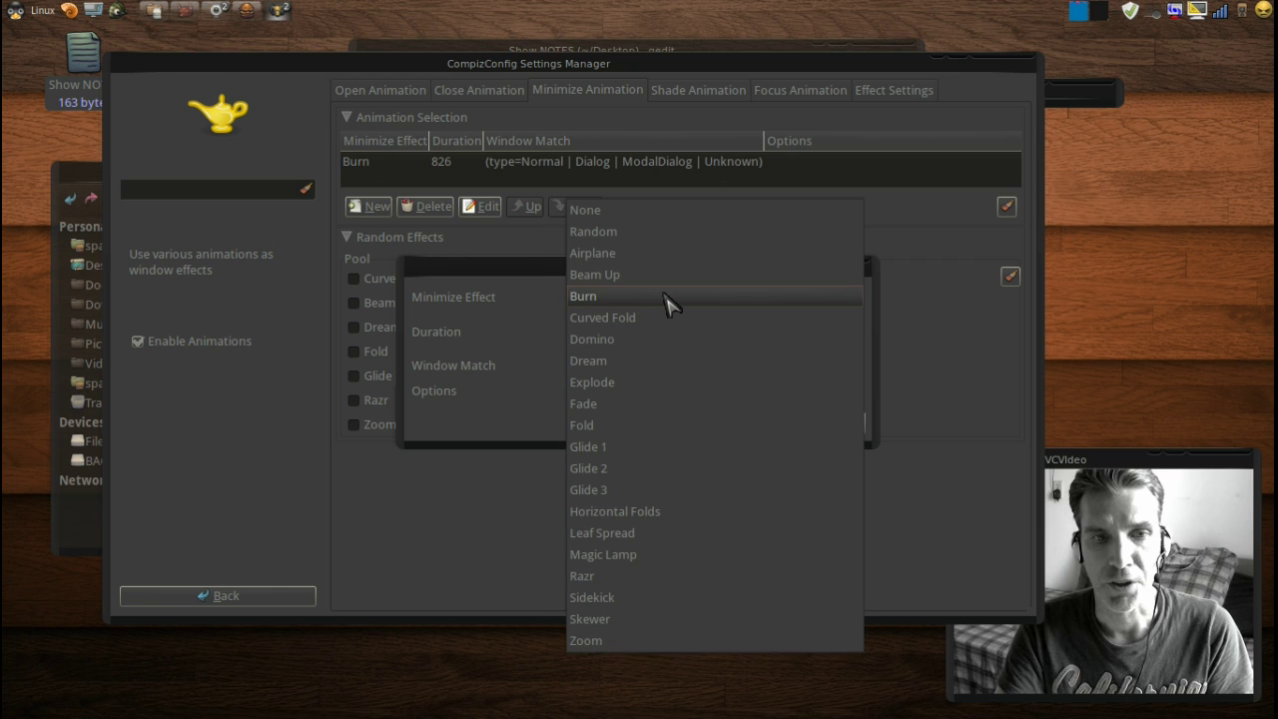
pyautogui.click(633, 339)
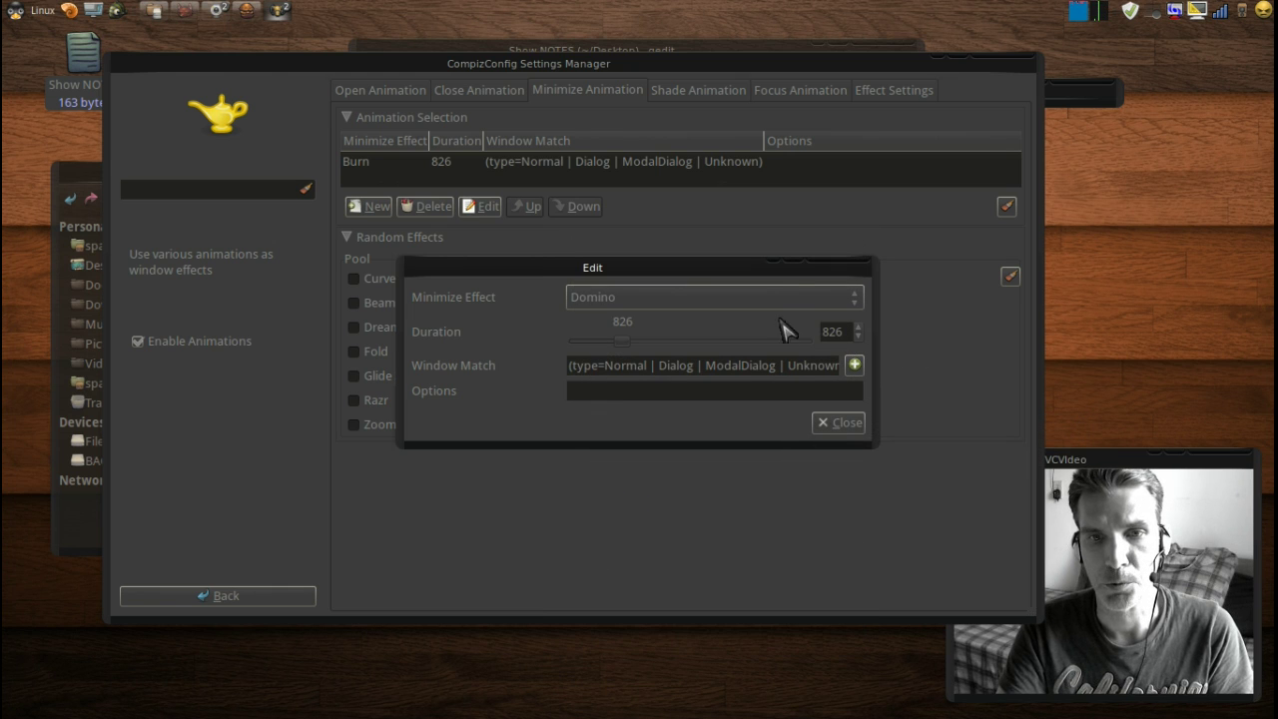
pyautogui.click(775, 264)
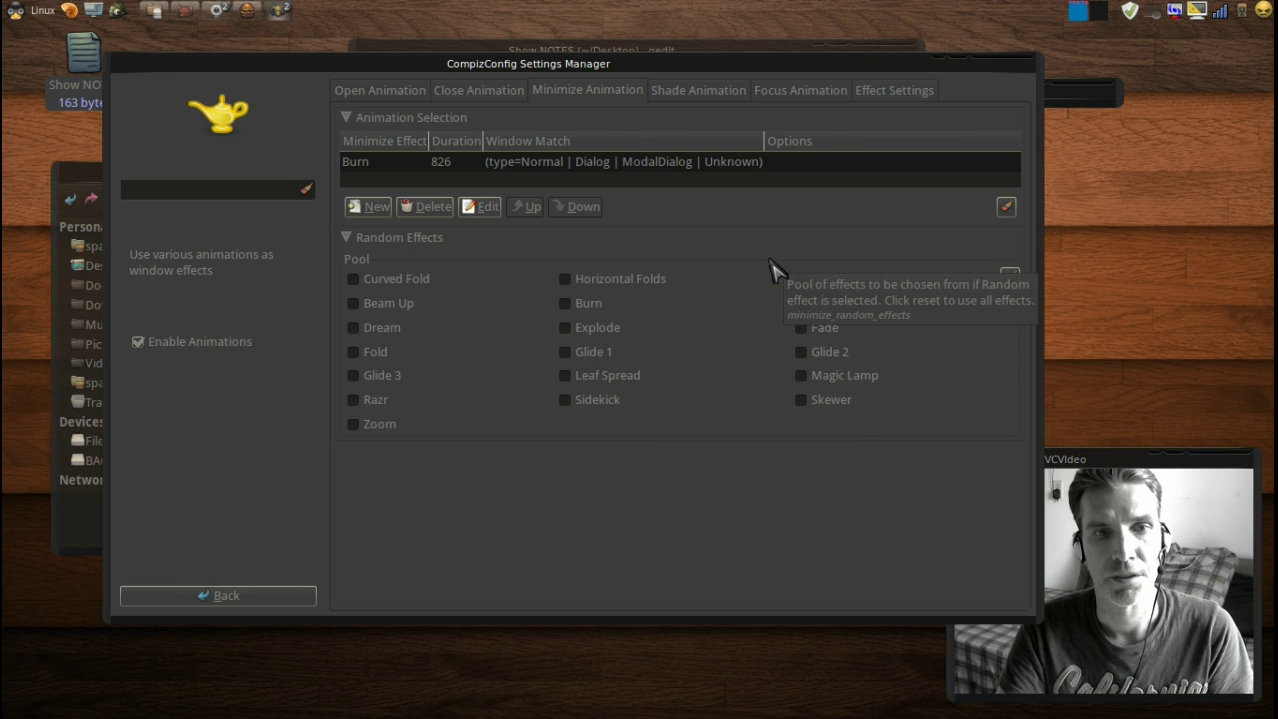
pyautogui.click(281, 14)
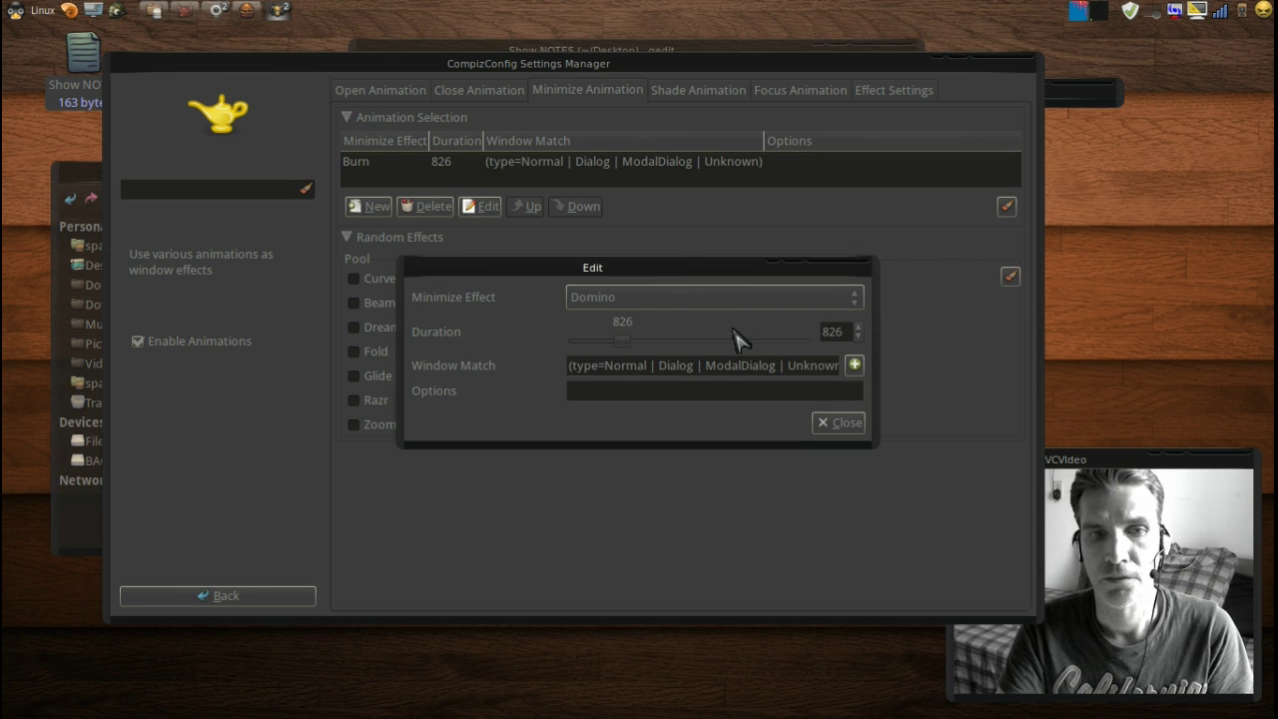
# Set the minimize animation for normal and dialog windows to Dream and preview it by minimizing and restoring the settings window
pyautogui.click(732, 300)
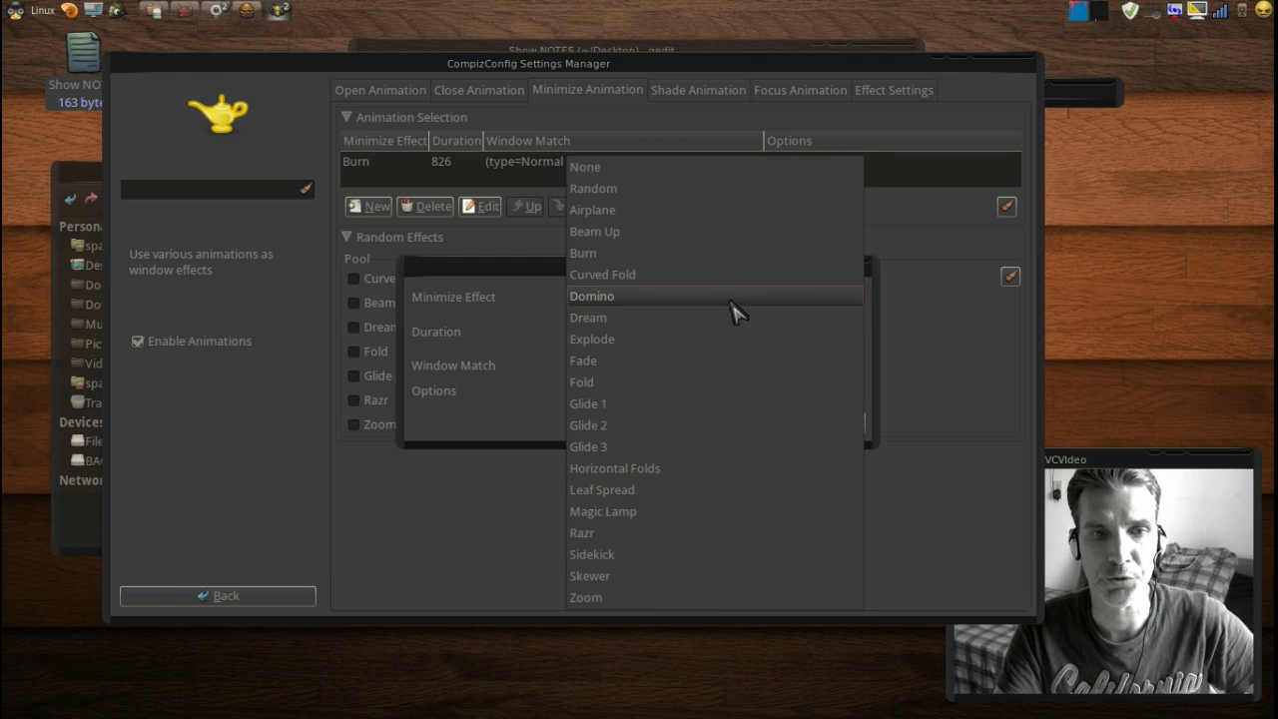
pyautogui.click(728, 332)
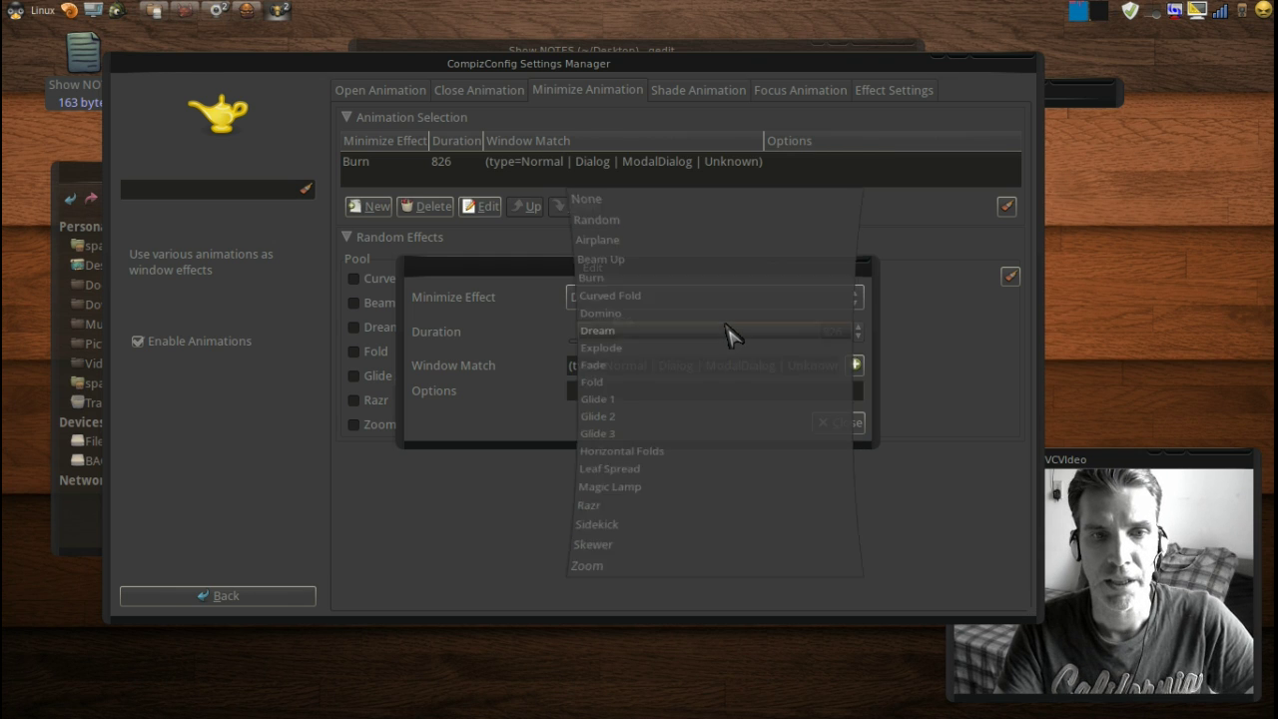
pyautogui.click(842, 423)
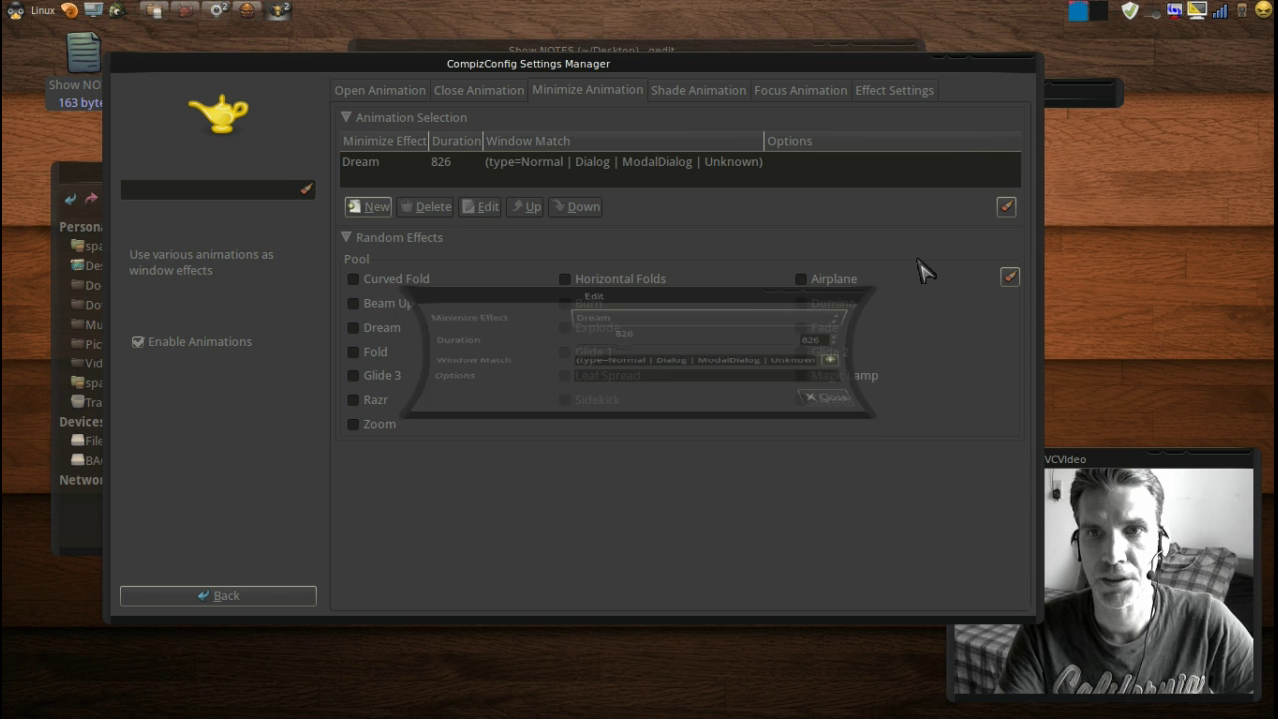
pyautogui.click(939, 57)
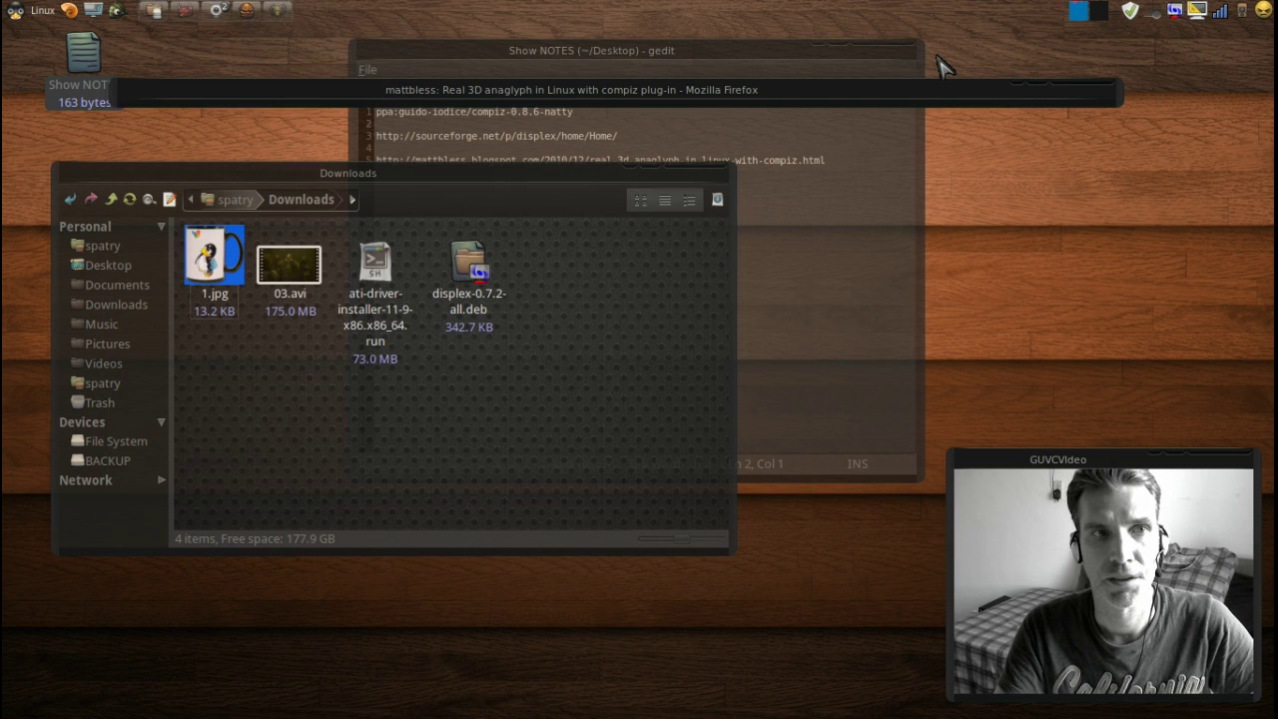
pyautogui.moveTo(217, 12)
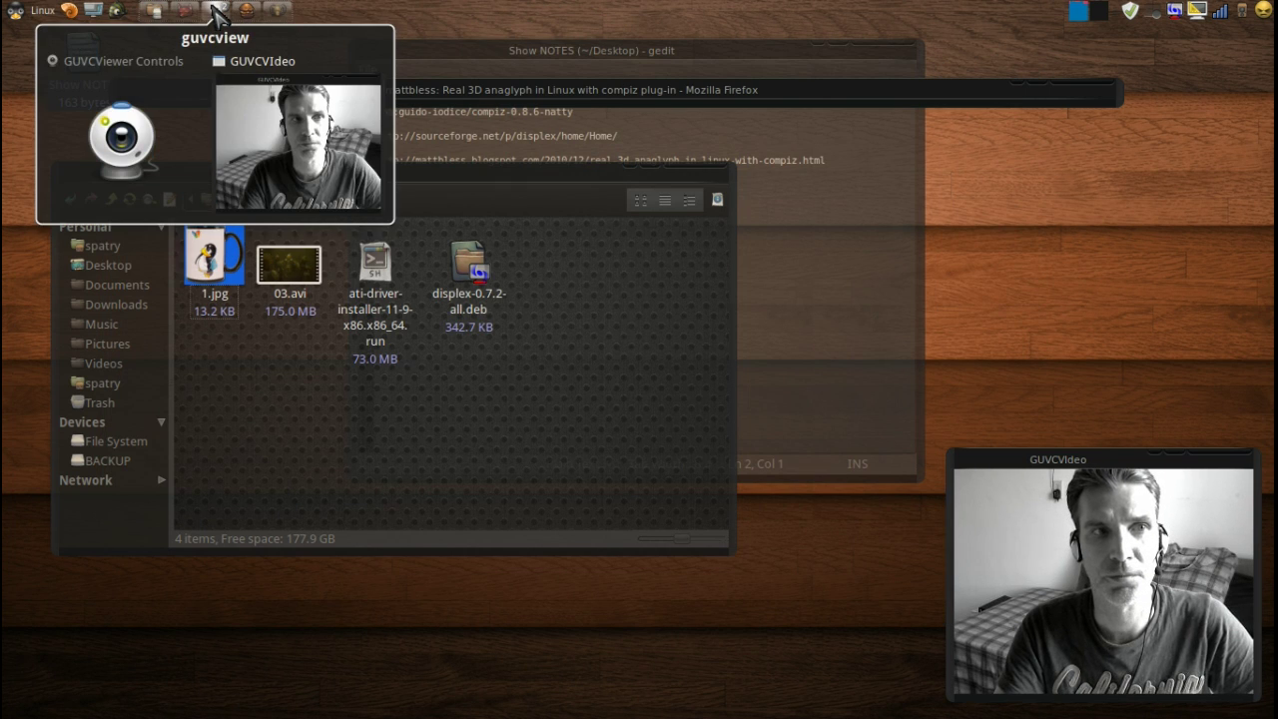
pyautogui.click(278, 12)
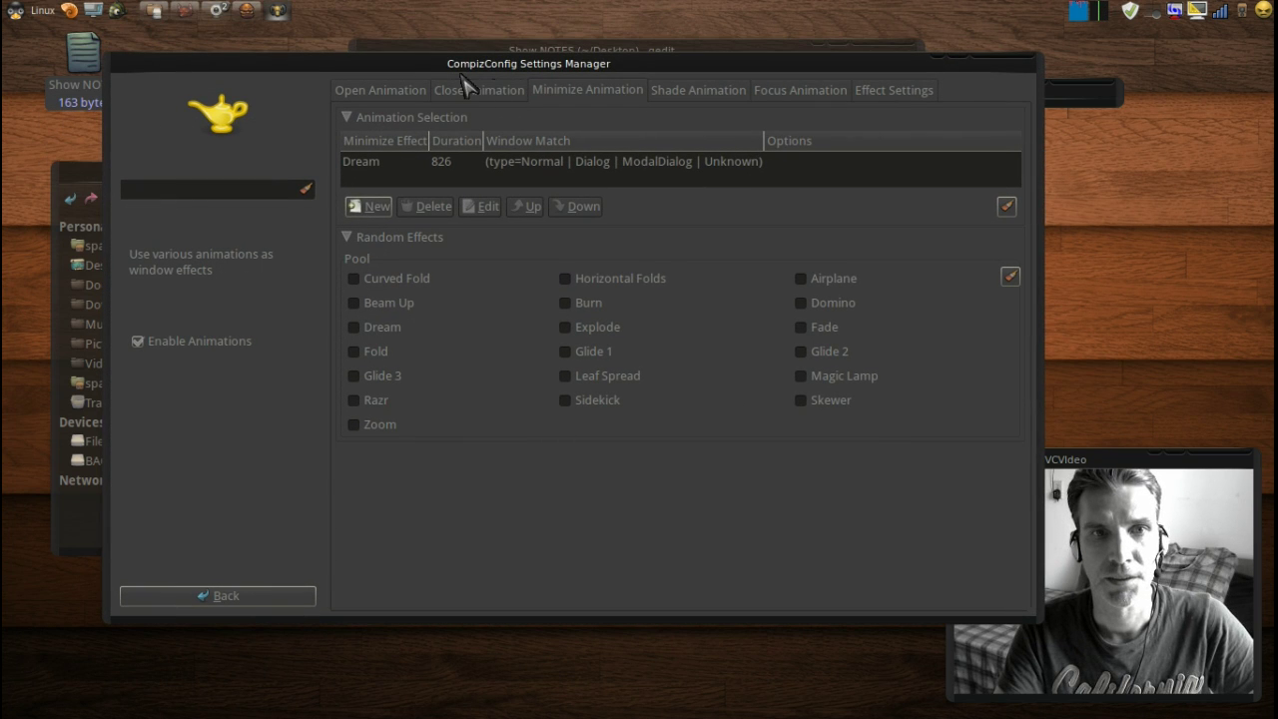
# Set the minimize animation for normal and dialog windows to Magic Lamp and preview it by minimizing and restoring the settings window
pyautogui.doubleClick(377, 165)
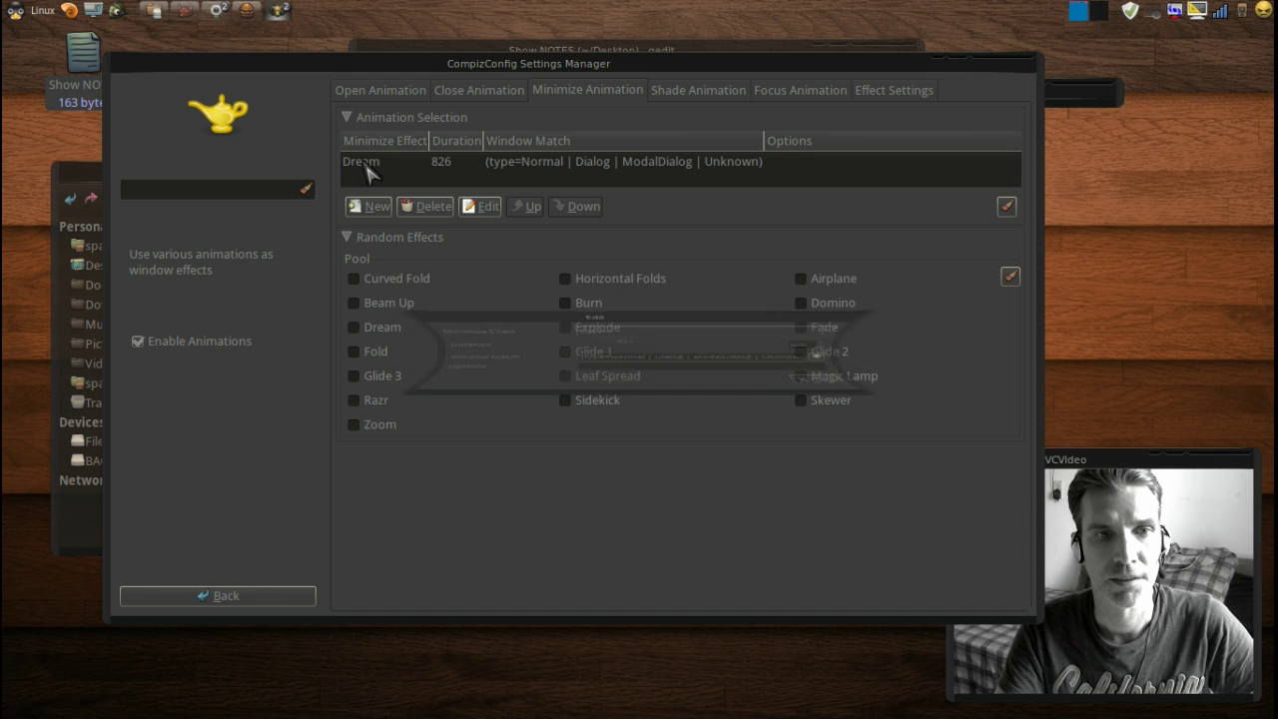
pyautogui.click(711, 304)
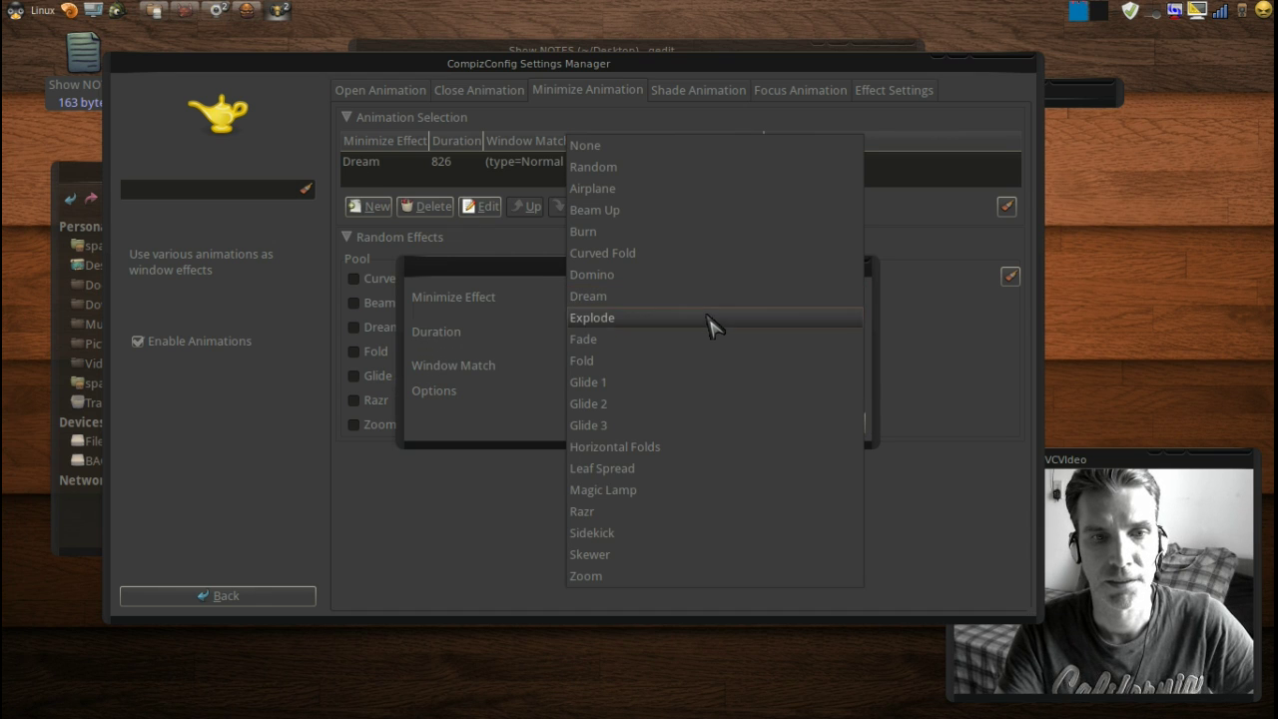
pyautogui.click(644, 491)
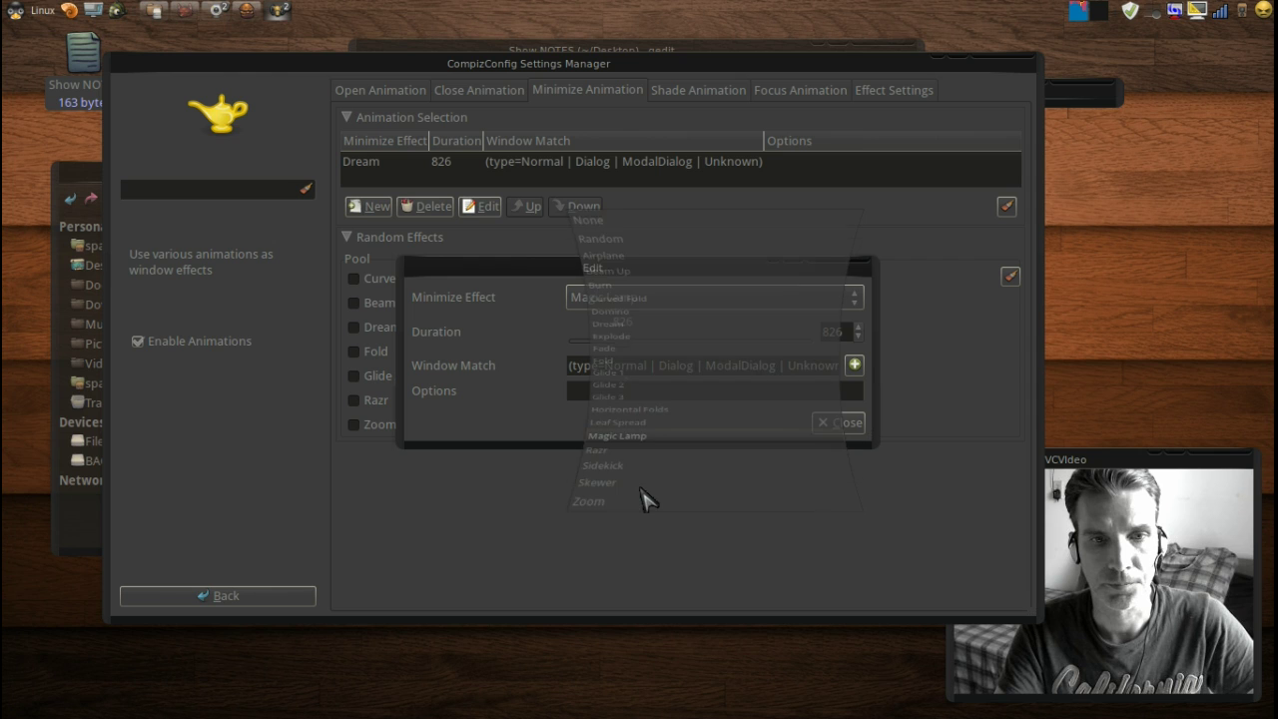
pyautogui.click(839, 422)
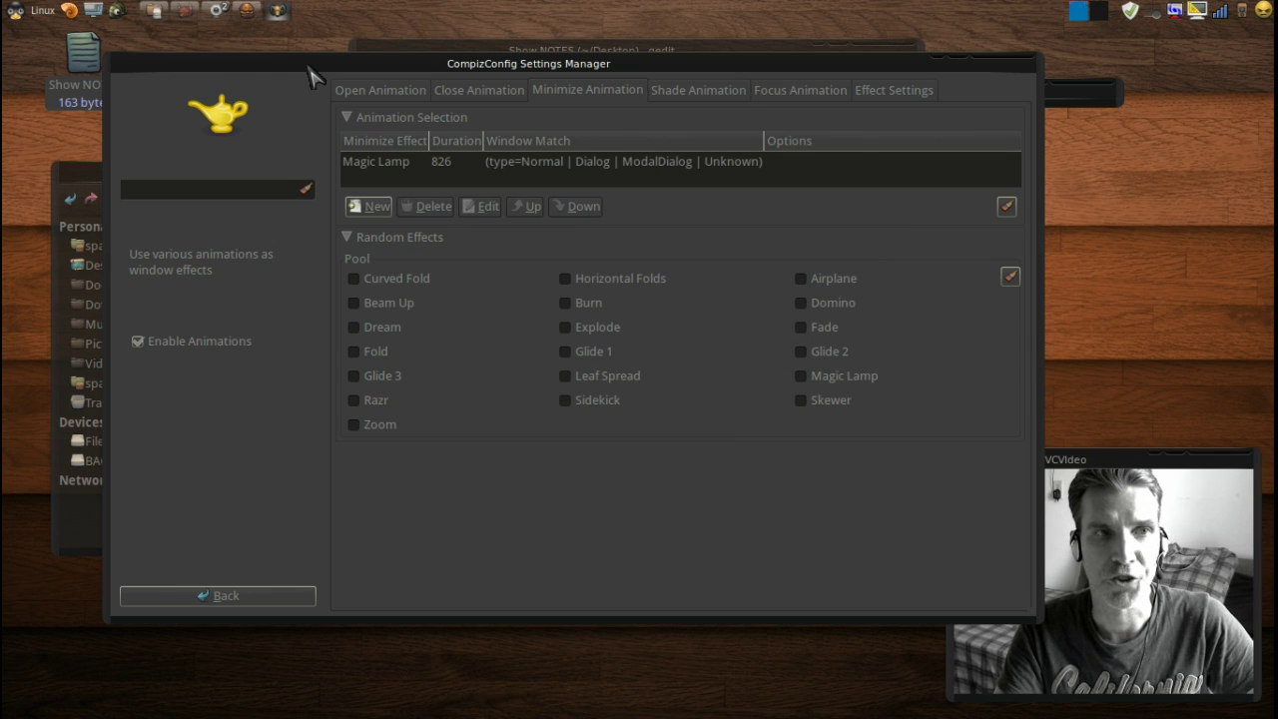
pyautogui.click(939, 57)
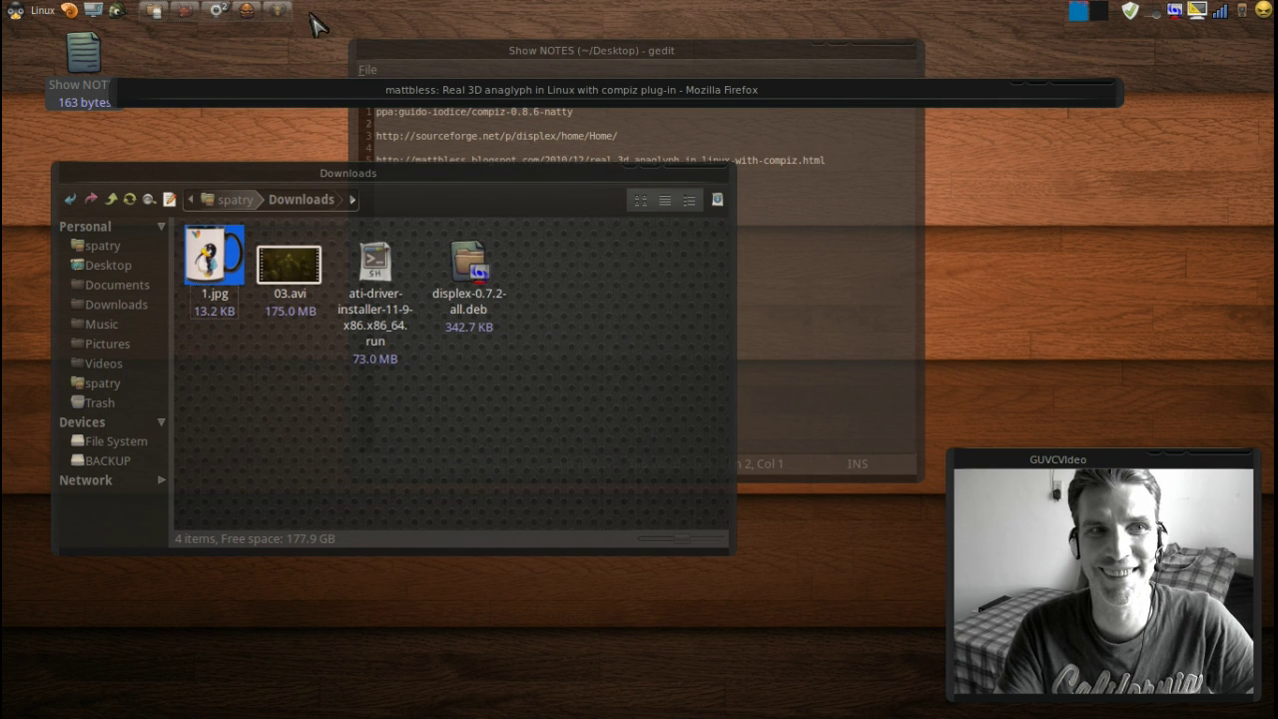
pyautogui.click(281, 12)
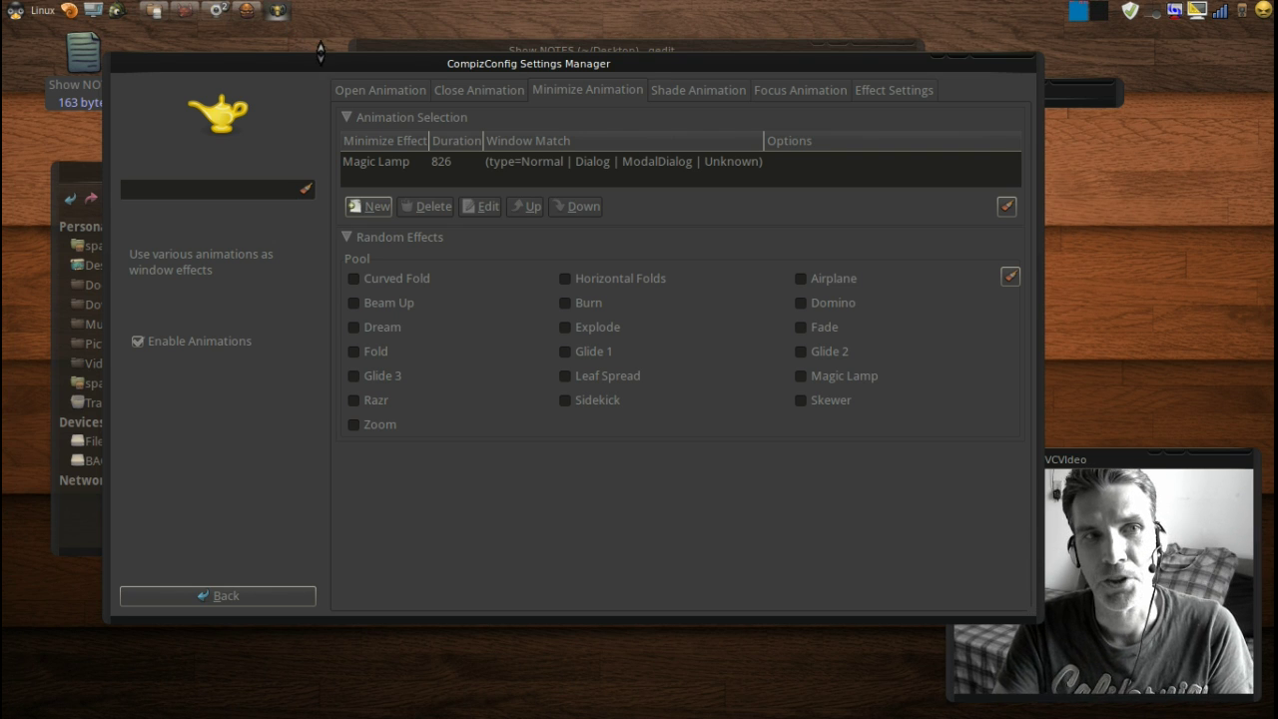
# Move the settings window down a little to uncover the windows behind it and bring the Show NOTES document to the front
pyautogui.moveTo(327, 76)
pyautogui.mouseDown()
pyautogui.moveTo(345, 72)
pyautogui.moveTo(329, 82)
pyautogui.mouseUp()
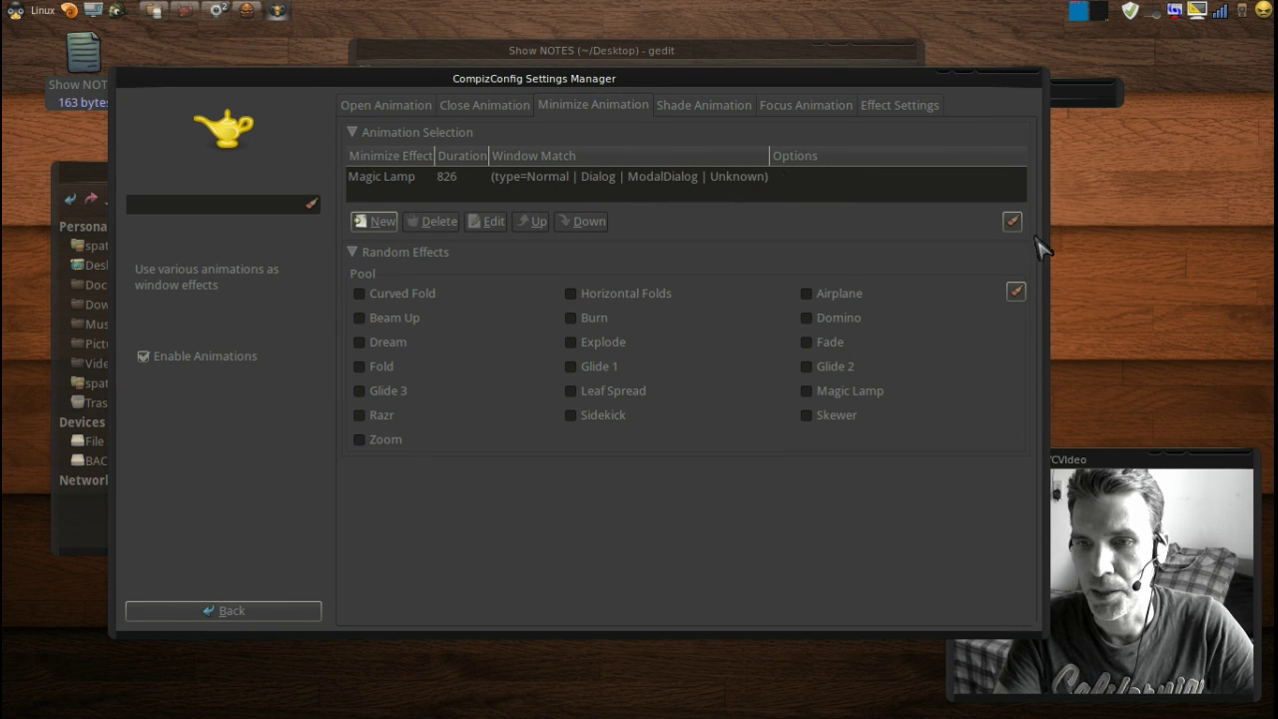
pyautogui.hotkey('ctrl', 'alt', 'Right')
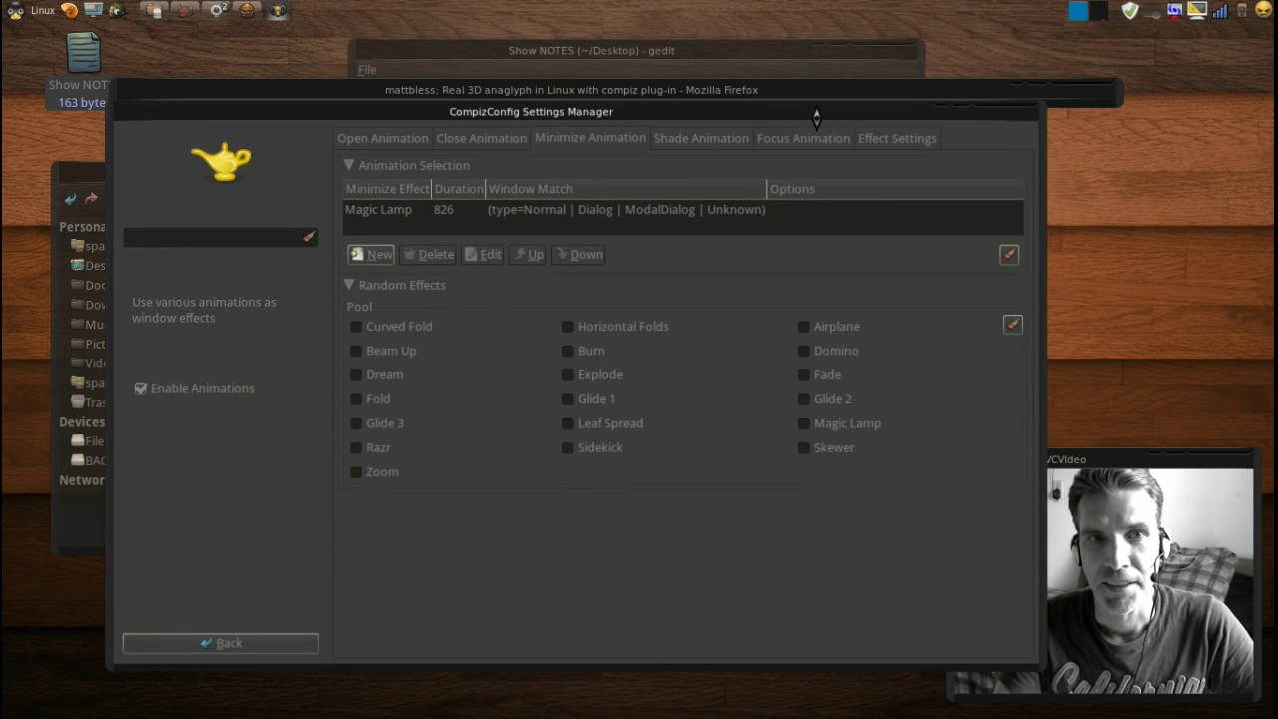
pyautogui.click(721, 64)
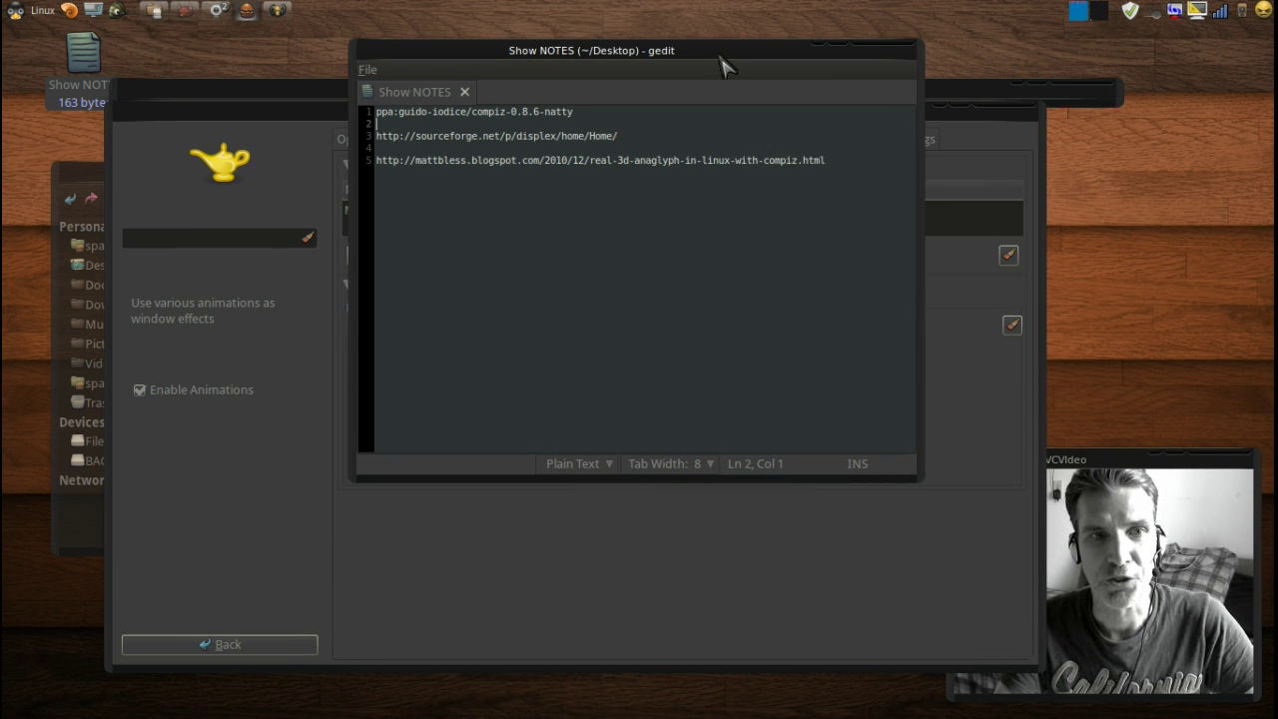